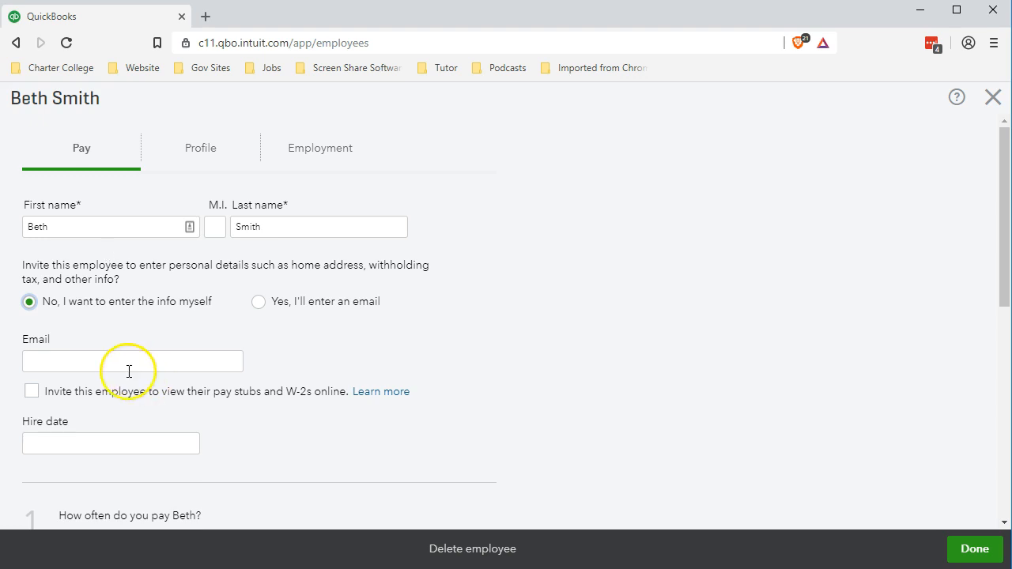
- Place the cursor in the new employee's email field
click(99, 362)
- Set the hire date to 01/01/2019 from the calendar, then go to the hourly pay rate box
scroll(273, 395, down, 1)
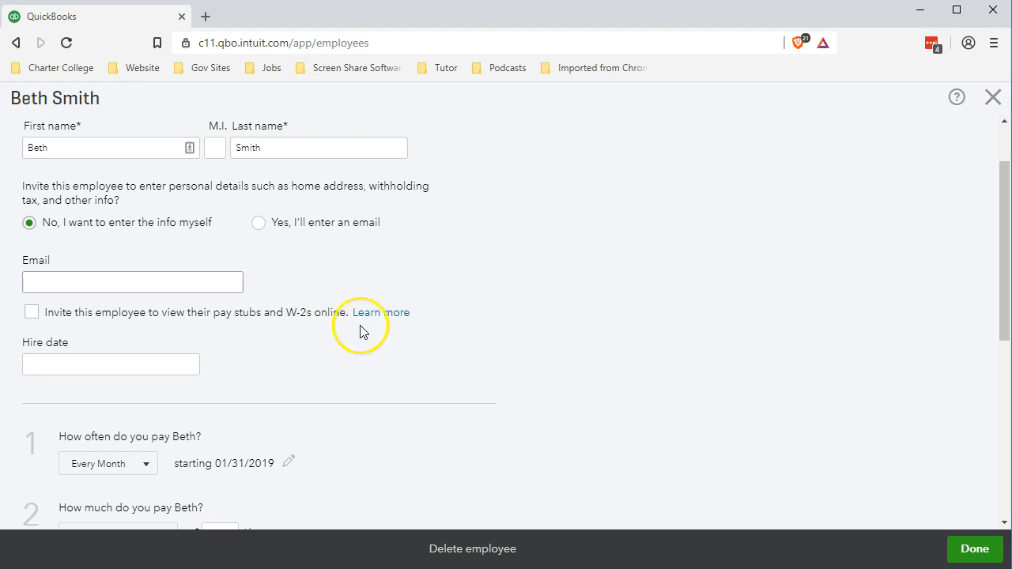
scroll(350, 320, down, 1)
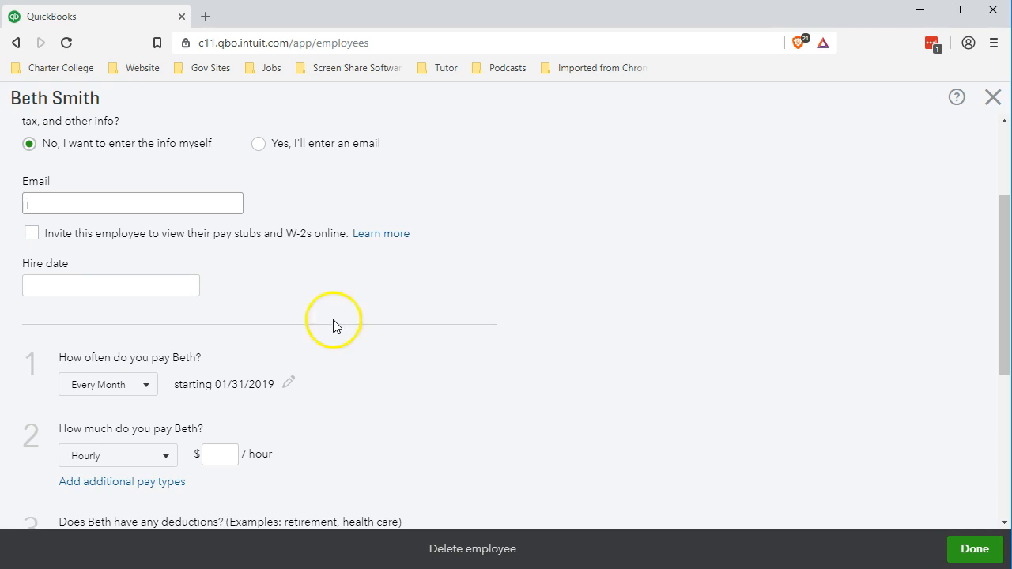
click(98, 286)
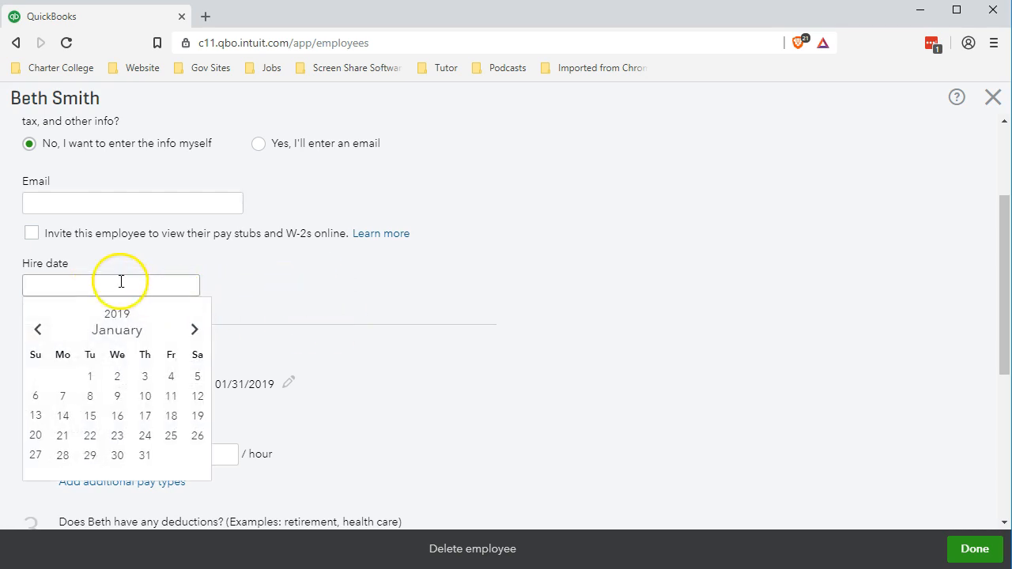
click(89, 378)
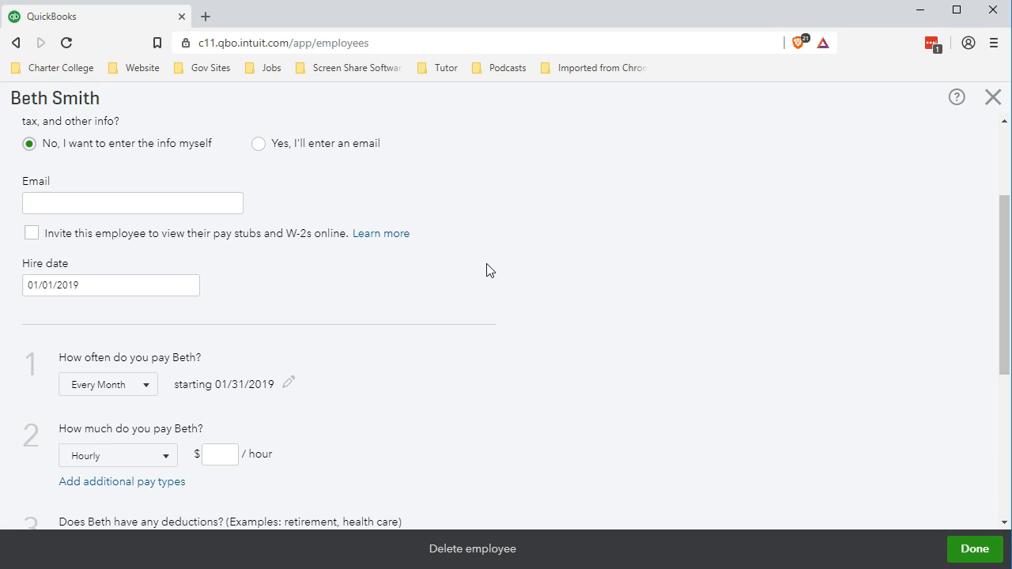
scroll(487, 270, down, 1)
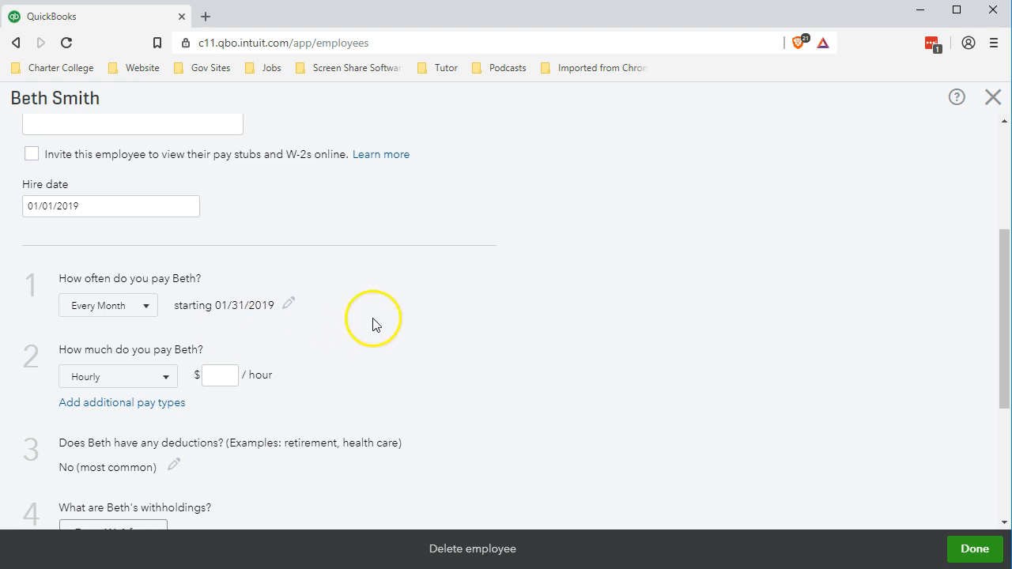
scroll(373, 325, down, 1)
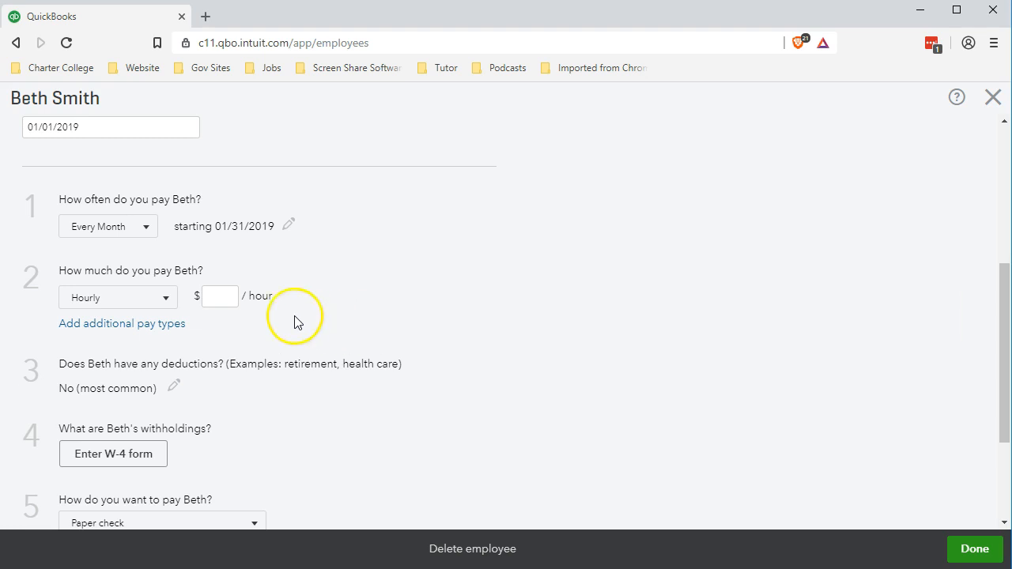
click(227, 296)
- Enter a pay rate of 25 and keep the pay type as Hourly
text(25)
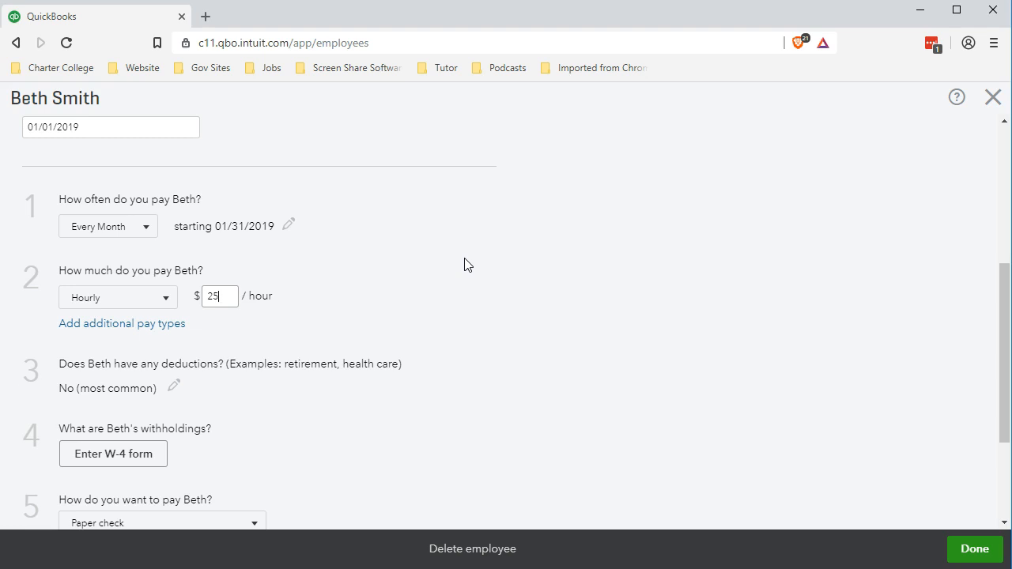
click(164, 301)
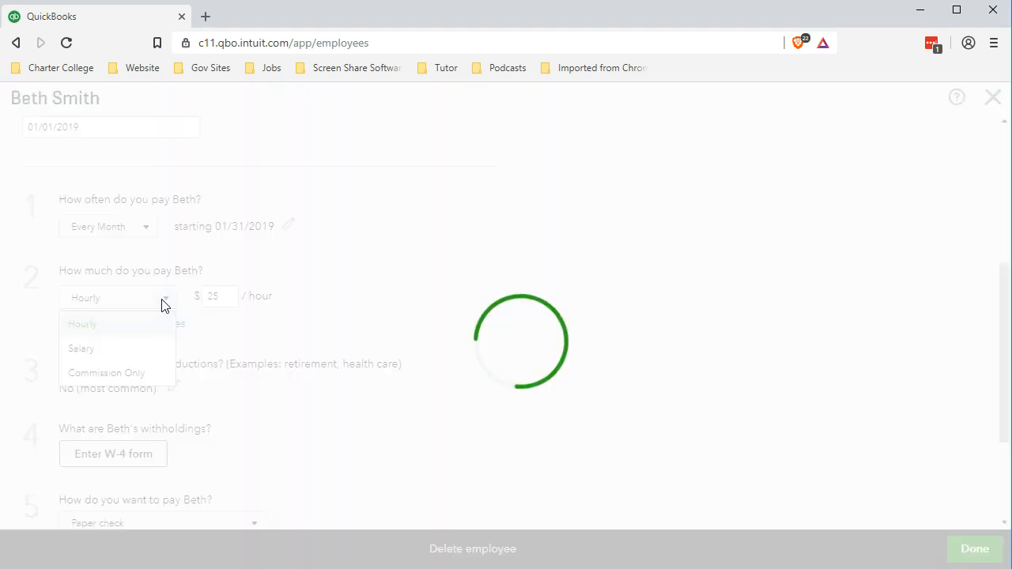
click(164, 302)
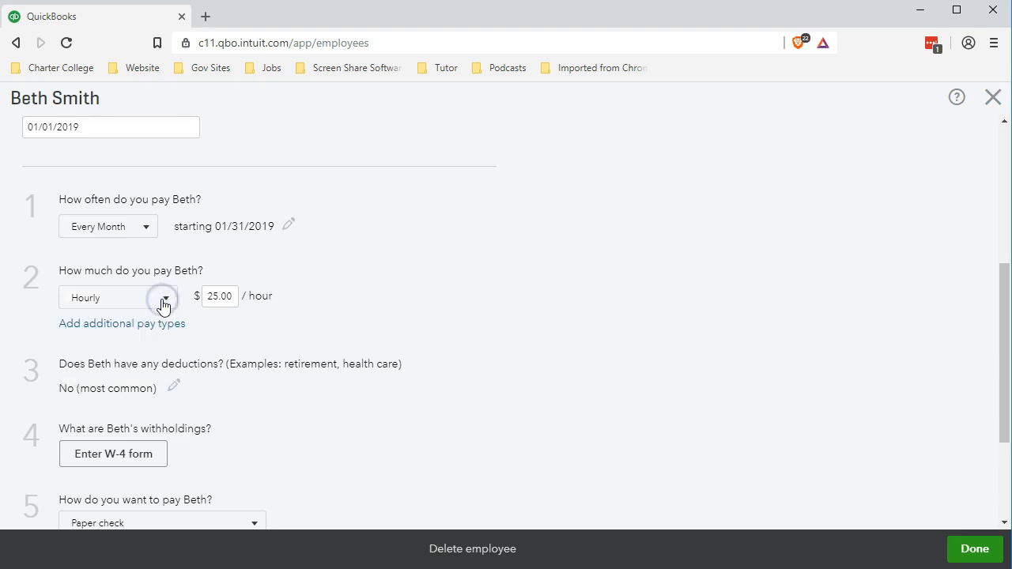
- Add Overtime Pay as an additional pay type and save the pay types
click(93, 333)
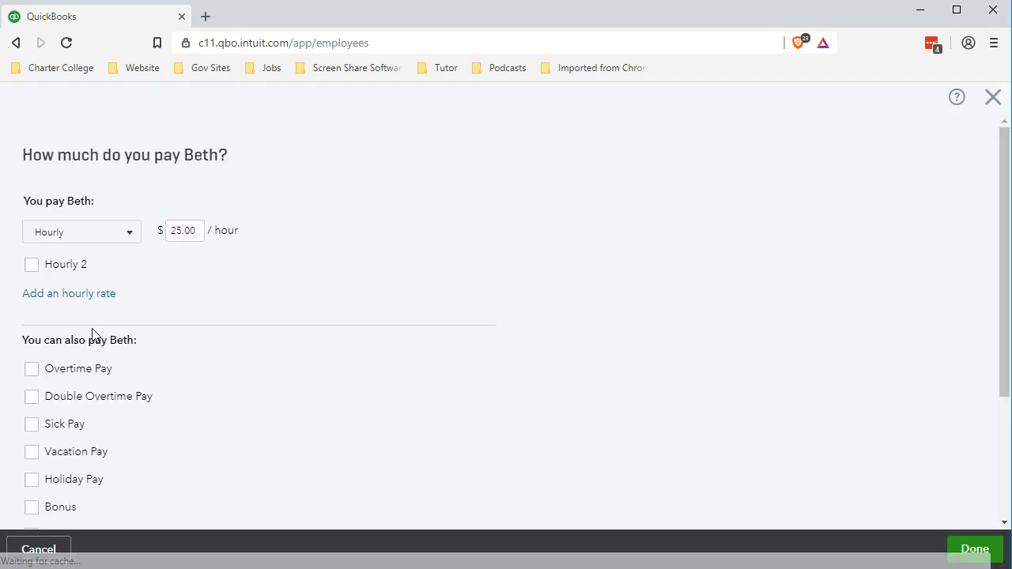
click(33, 369)
click(317, 320)
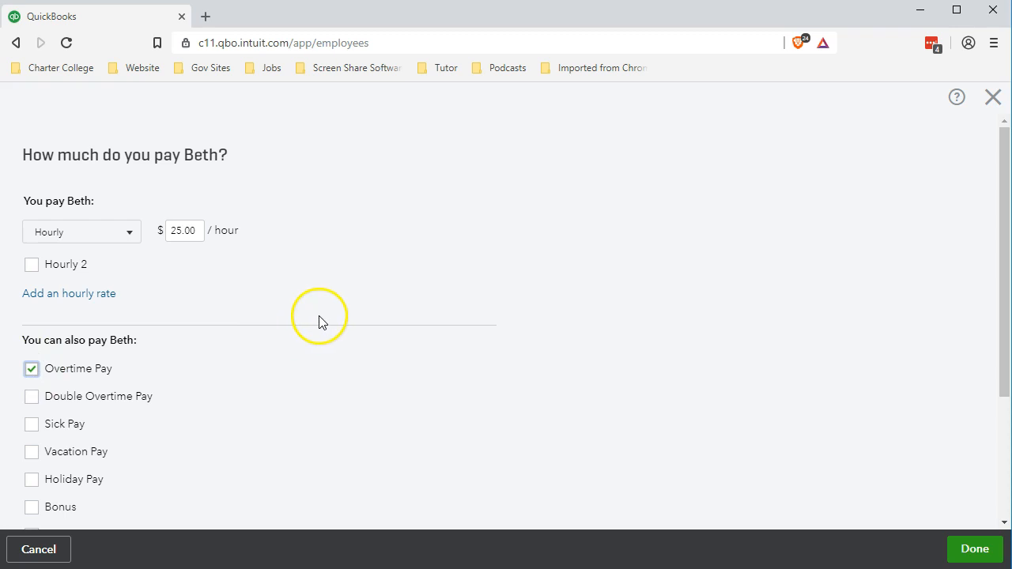
scroll(318, 321, down, 1)
scroll(320, 323, down, 1)
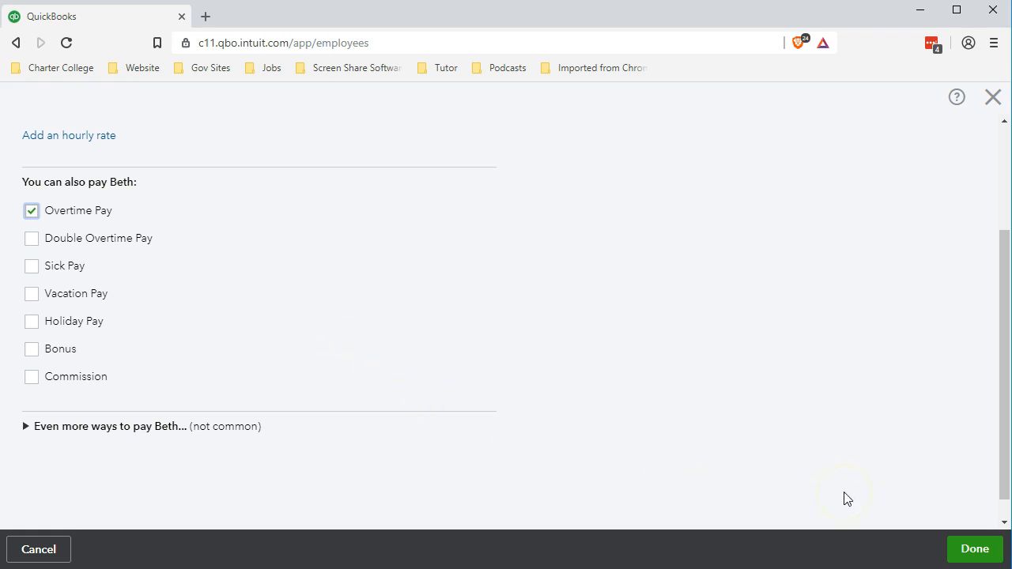
click(965, 550)
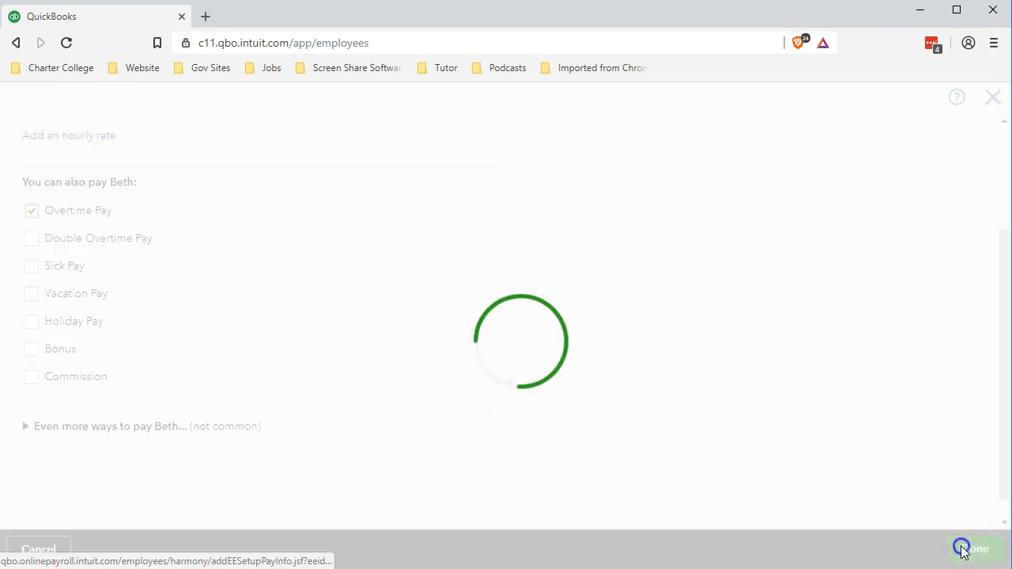
- Review the saved $25.00/hour rate and Overtime Pay, then bring up the W-4 withholdings form
scroll(425, 396, down, 3)
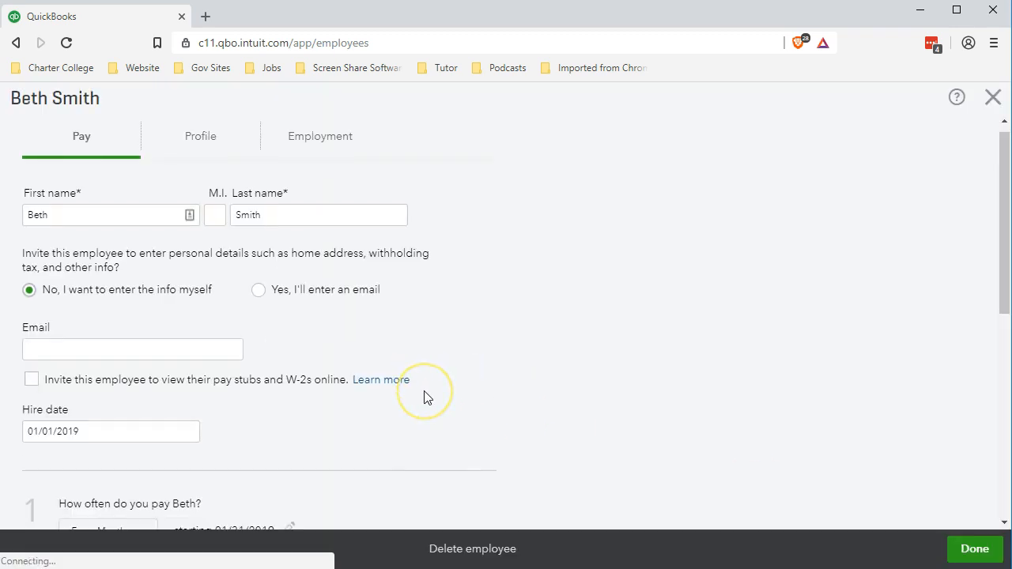
scroll(425, 398, down, 3)
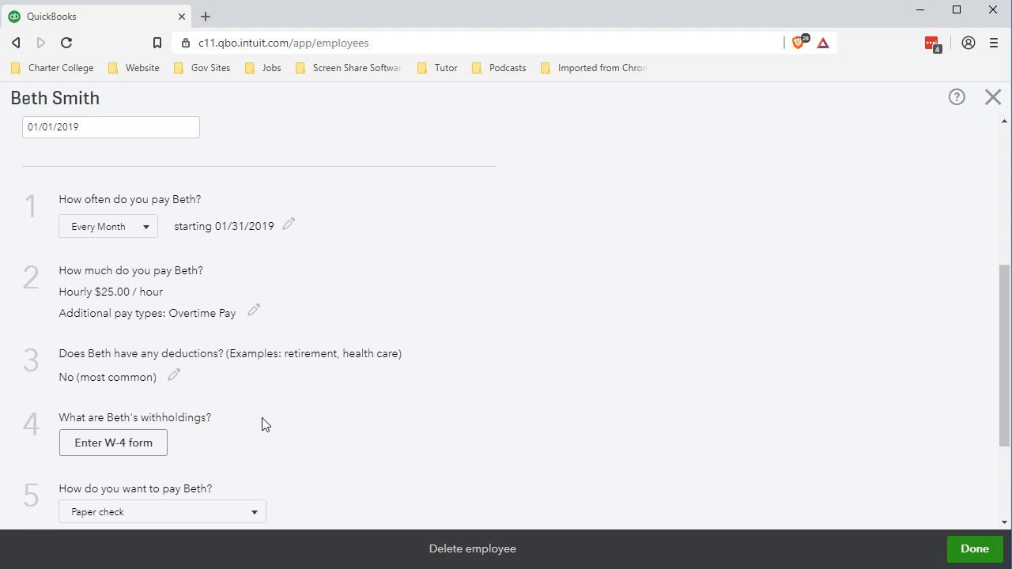
scroll(262, 425, down, 1)
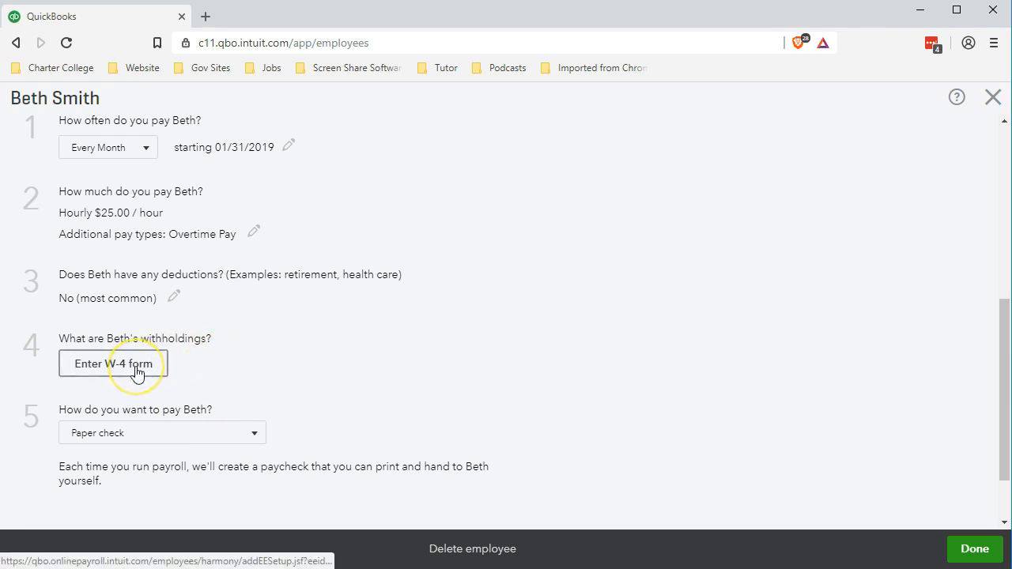
click(136, 368)
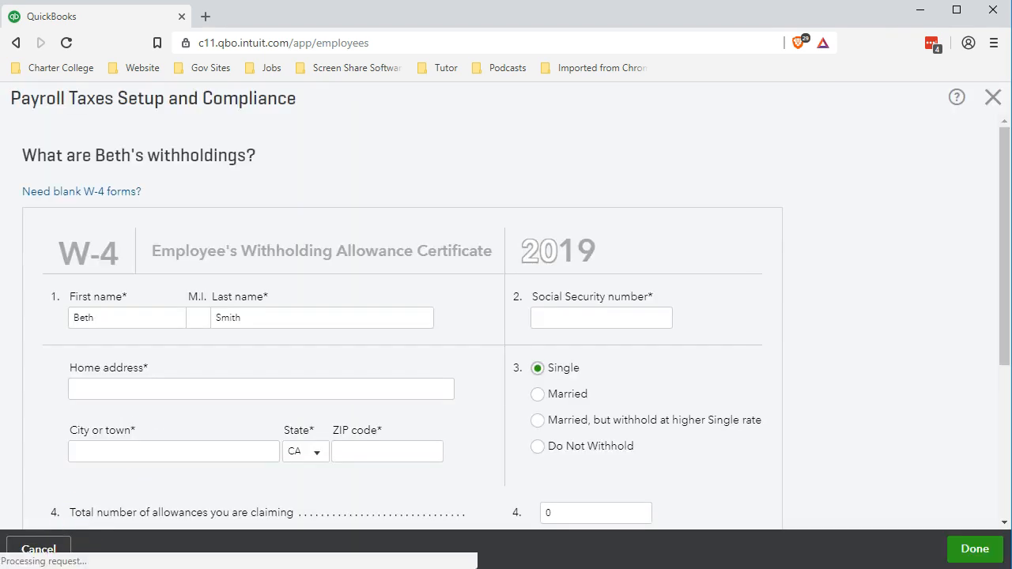
- Enter the employee's Social Security number on the W-4
click(559, 317)
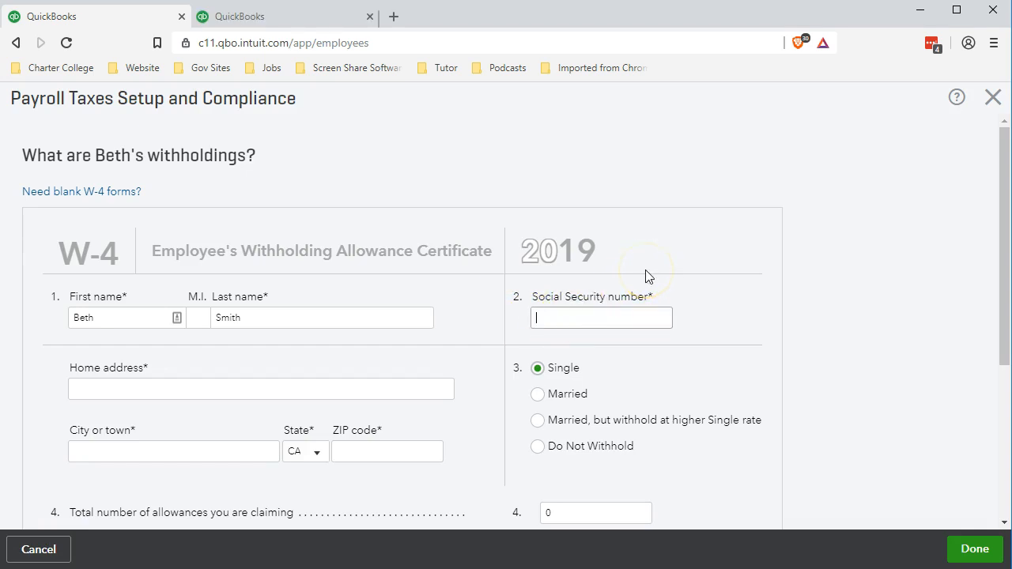
key(Tab)
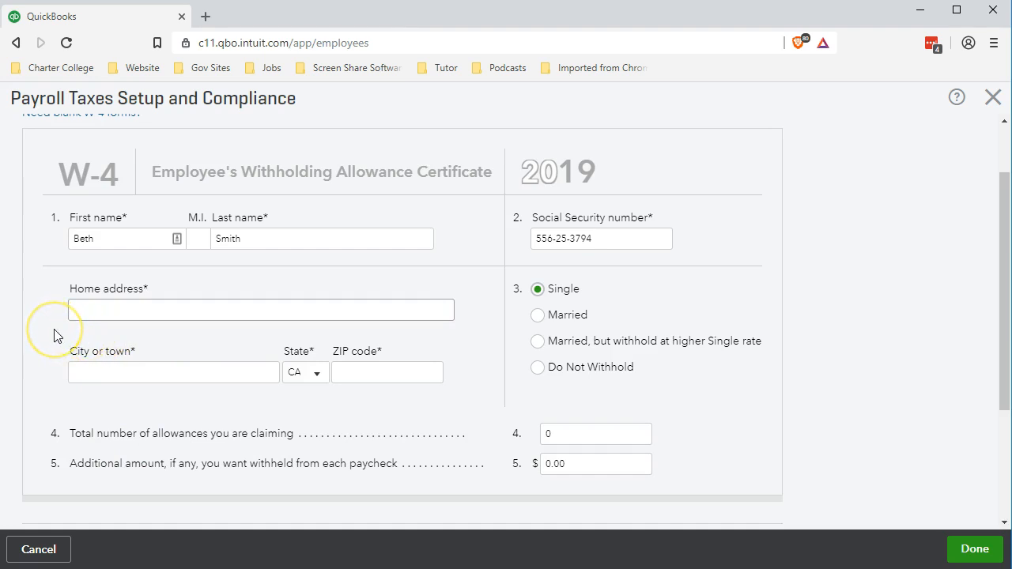
- Fill in the employee's street, city, state and ZIP, and select Married federal filing status
key(Tab)
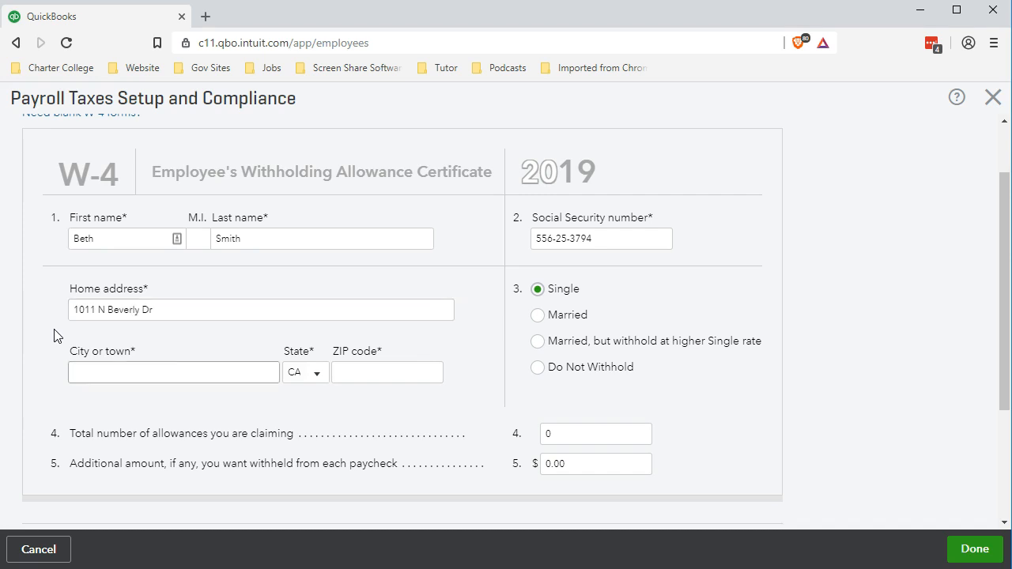
text(Beverly Hills)
key(Tab)
text(C)
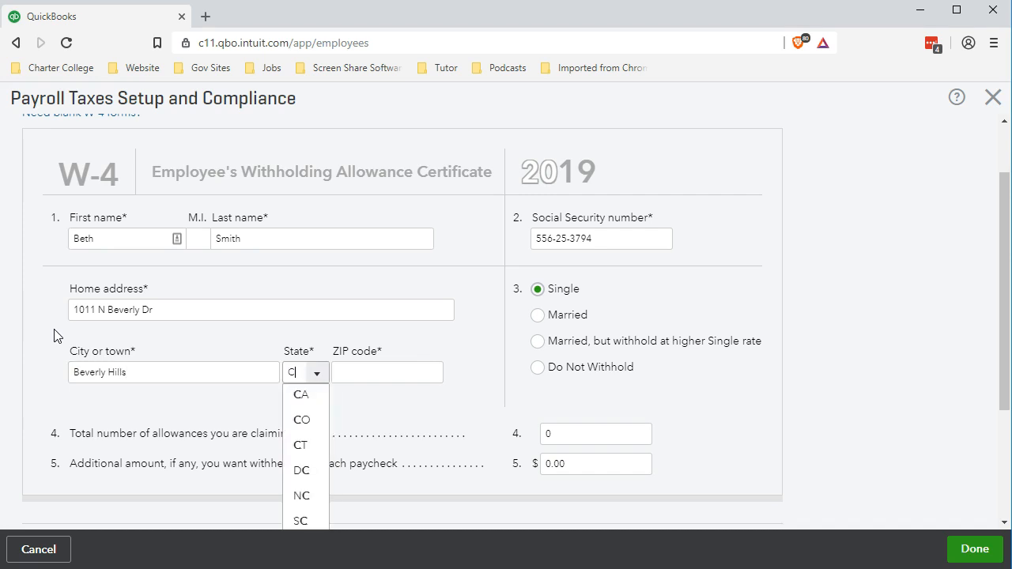
text(A)
key(Tab)
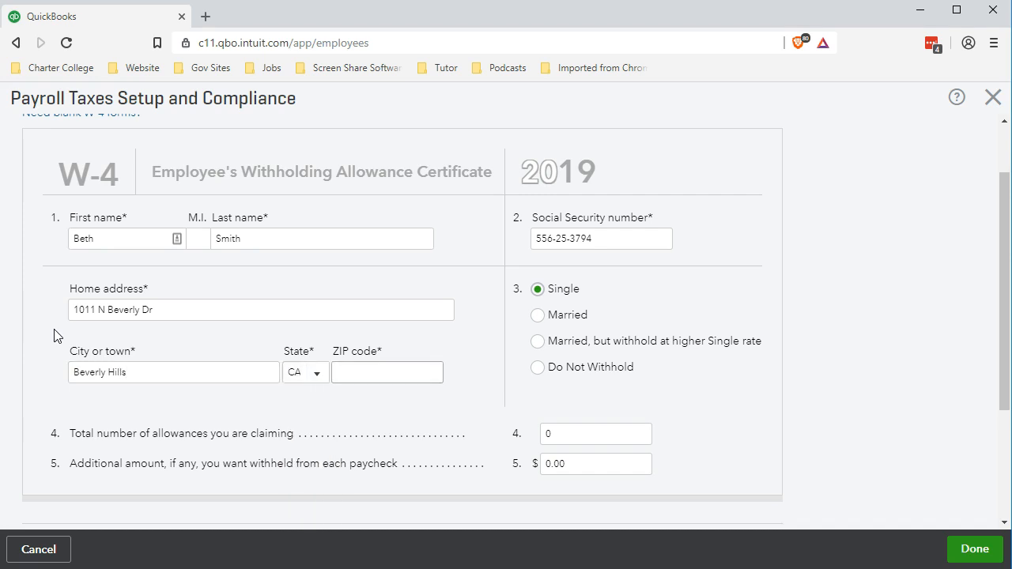
text(90210)
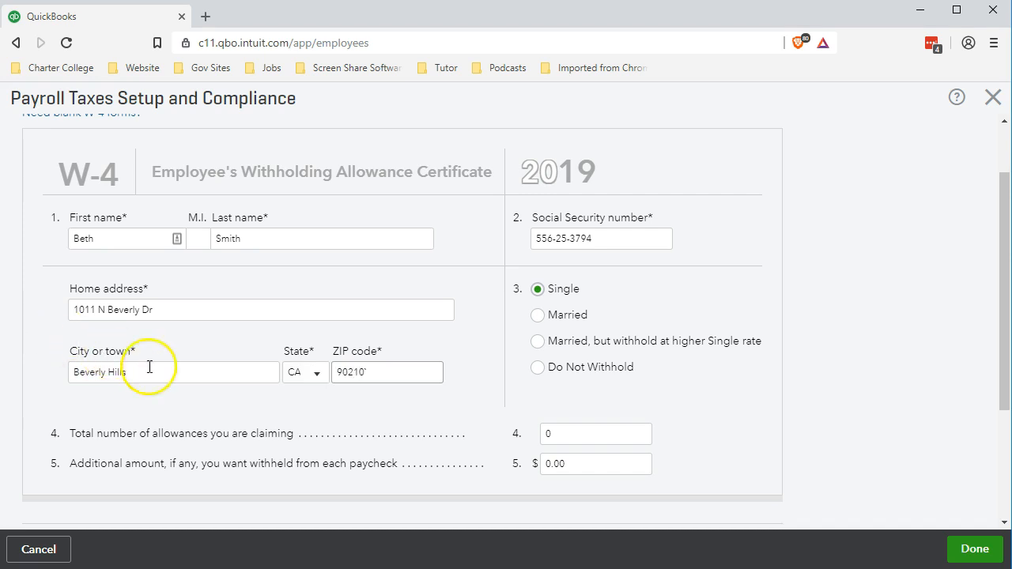
click(537, 315)
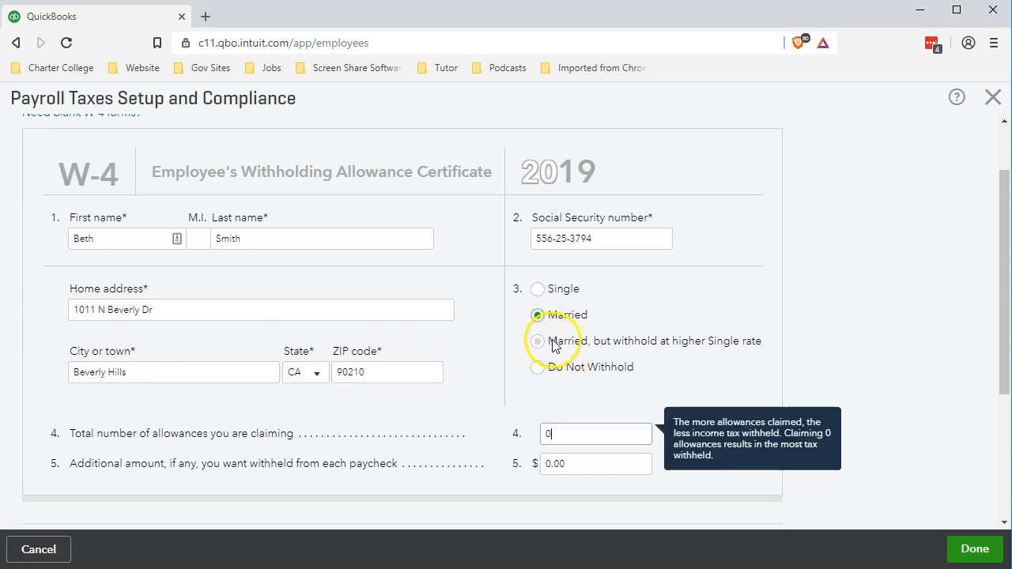
- Replace the 0 federal allowances with 4, then move down to the California state tax section
click(550, 432)
drag(548, 431, 487, 412)
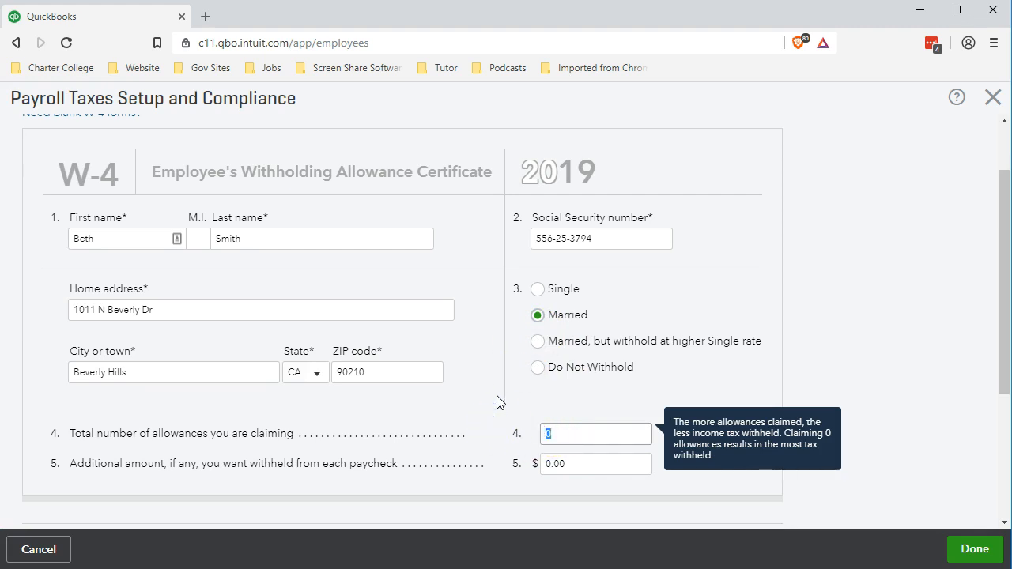
text(4)
scroll(590, 424, down, 1)
scroll(582, 385, down, 1)
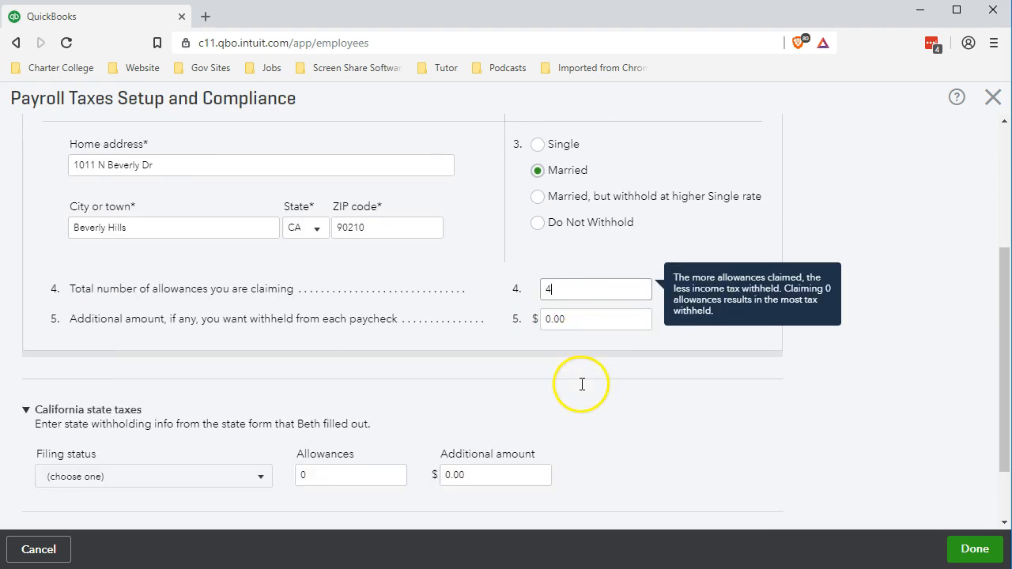
scroll(583, 387, up, 3)
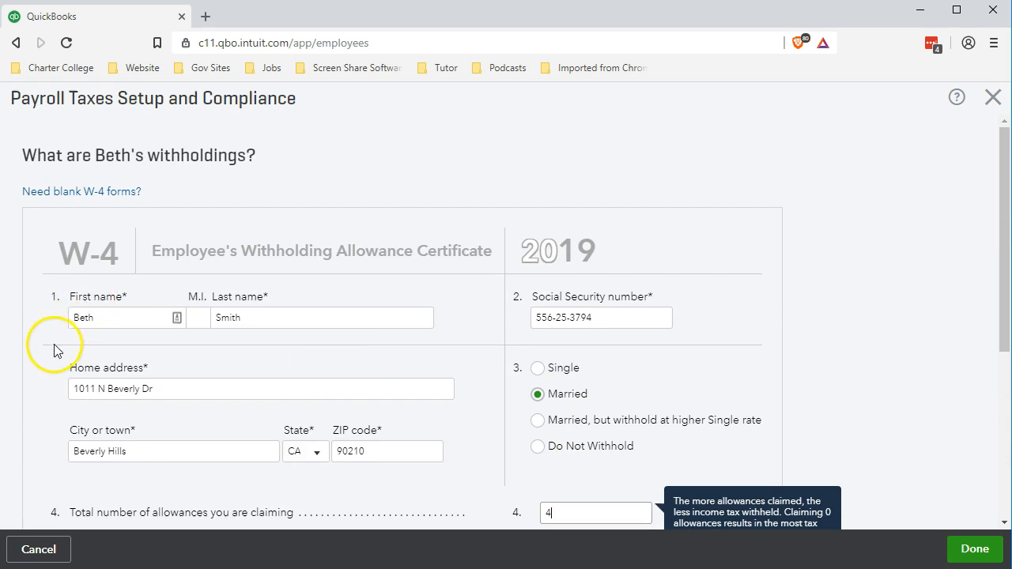
scroll(50, 352, down, 2)
scroll(48, 355, down, 2)
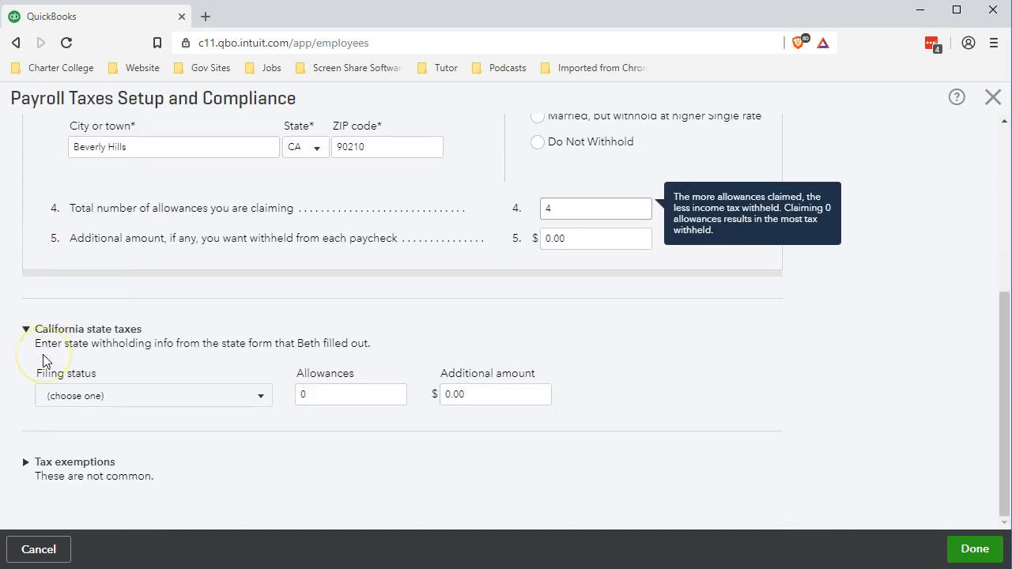
click(28, 372)
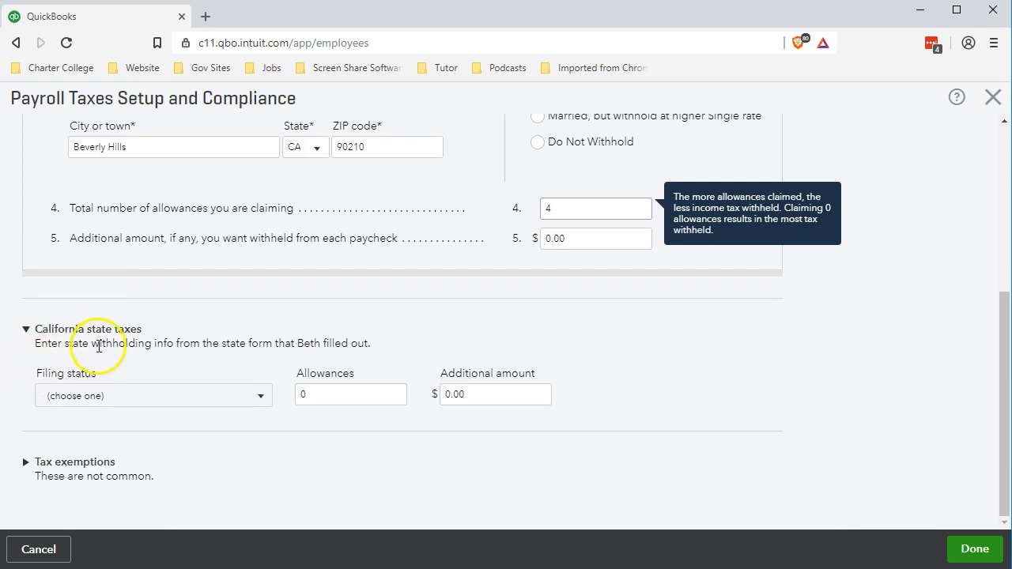
- Enter 4 California allowances and expand the Tax exemptions options
click(336, 386)
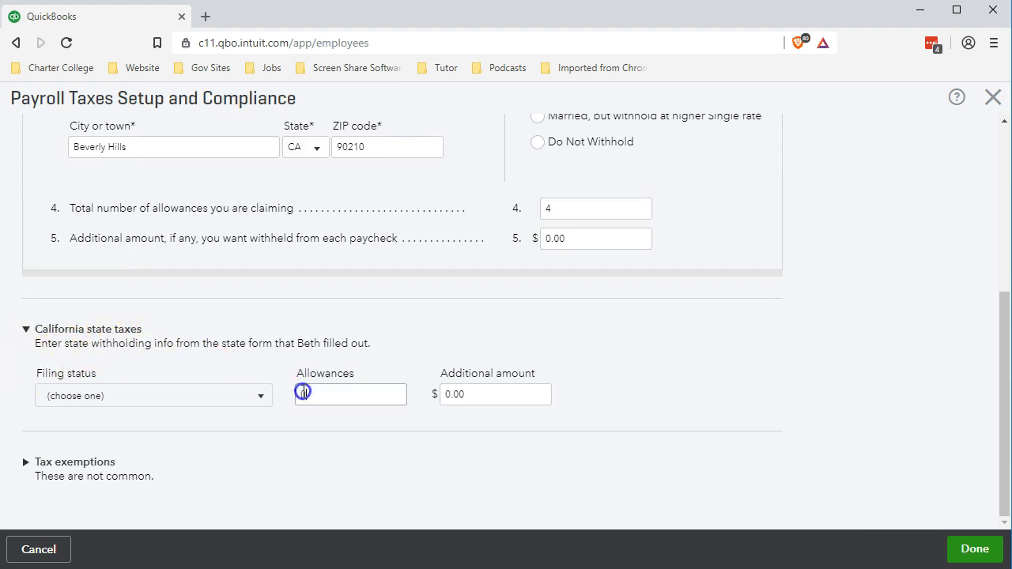
text(4)
click(352, 476)
click(26, 462)
scroll(26, 455, down, 1)
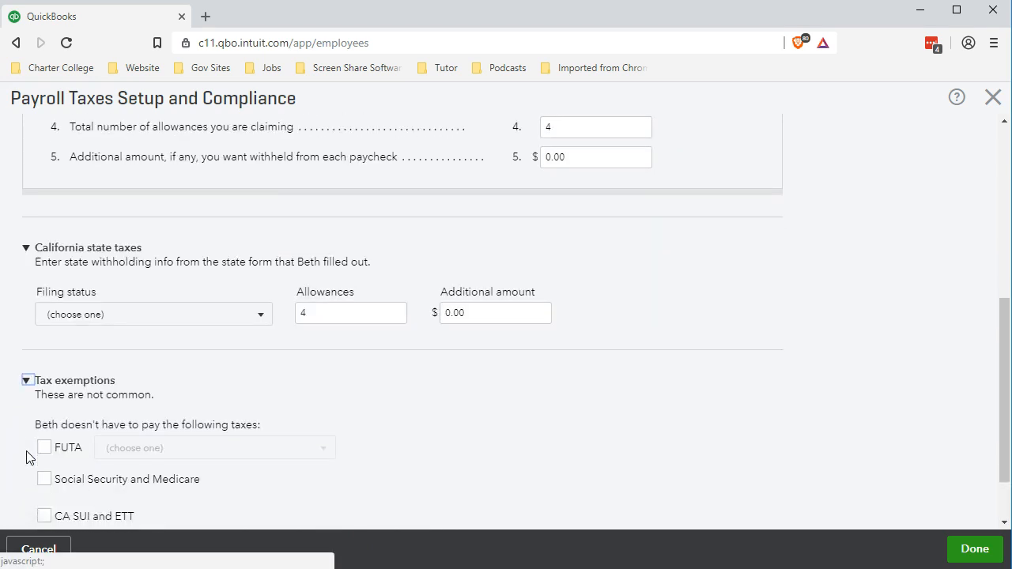
scroll(26, 457, down, 1)
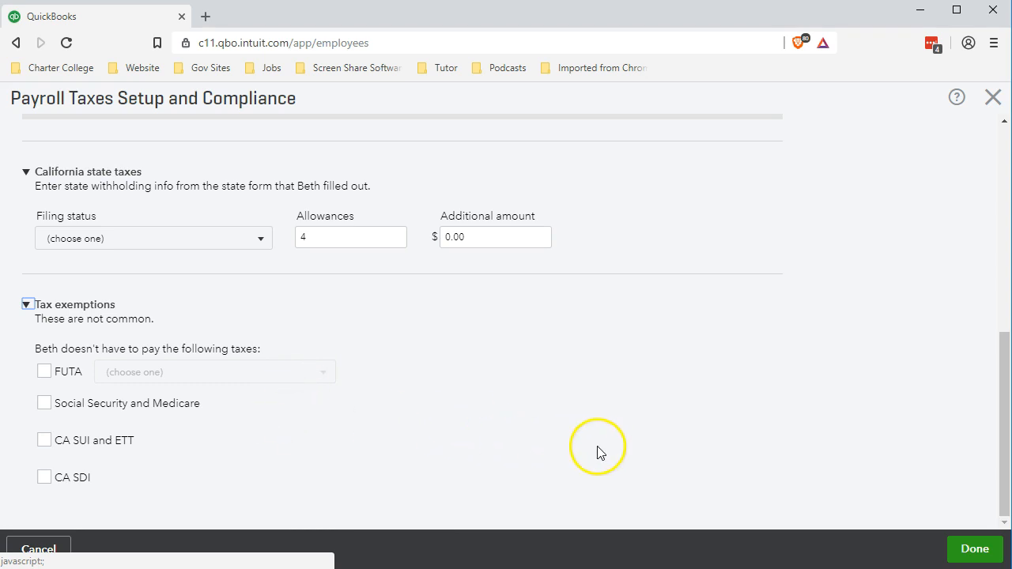
scroll(598, 446, up, 3)
scroll(597, 445, up, 3)
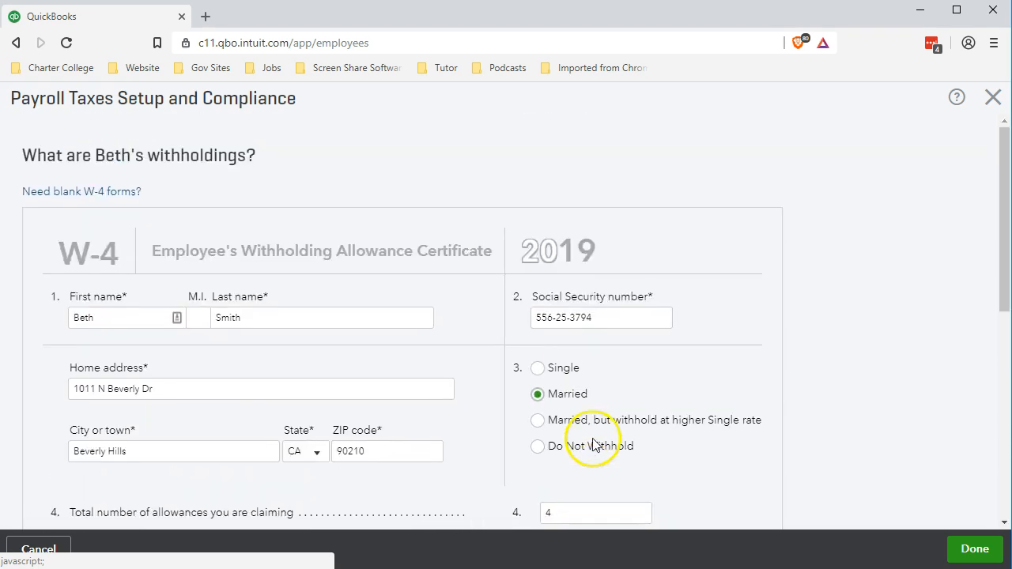
click(973, 551)
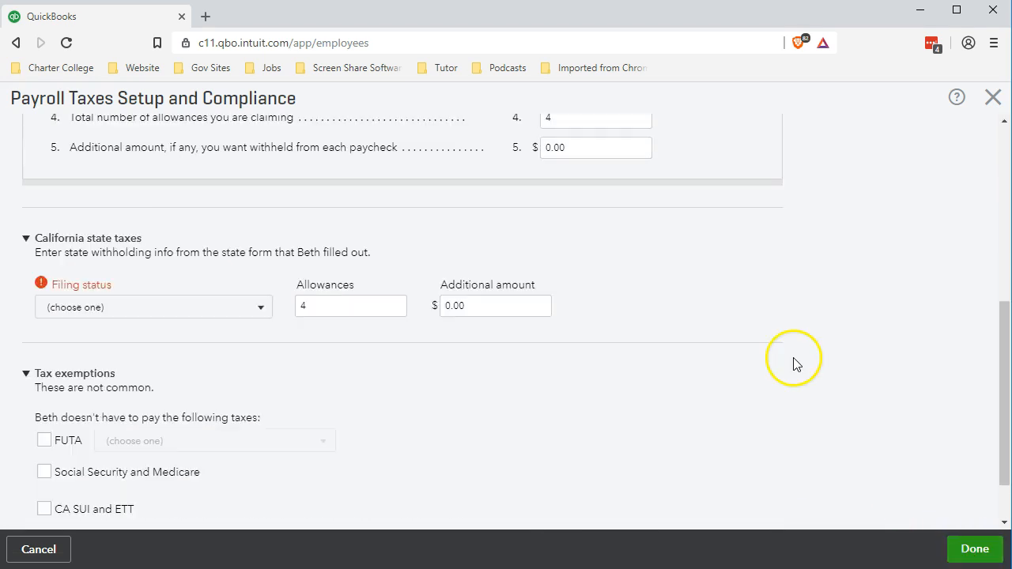
- Set the California filing status to Married (one income) and save the withholdings
click(263, 310)
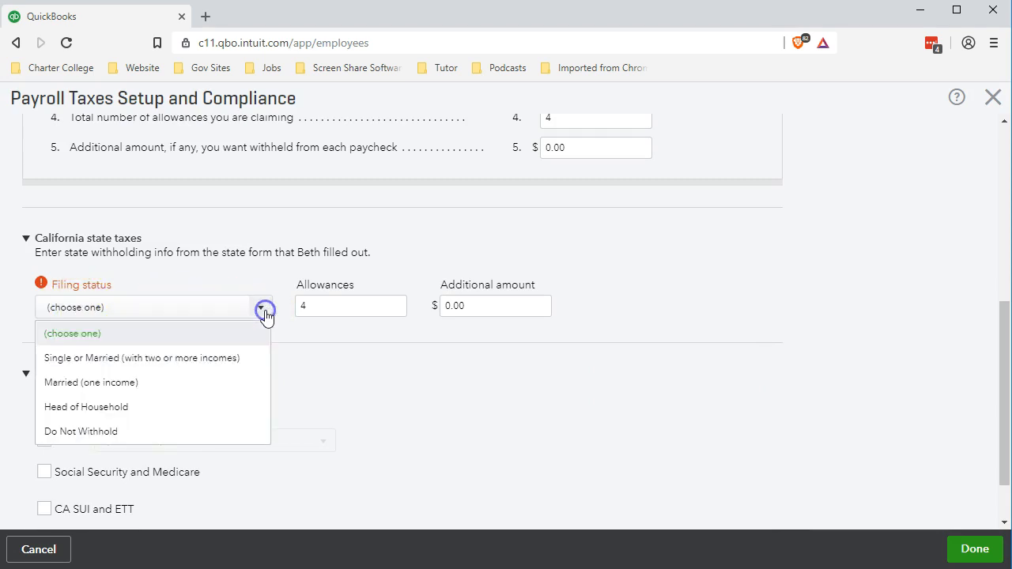
click(176, 384)
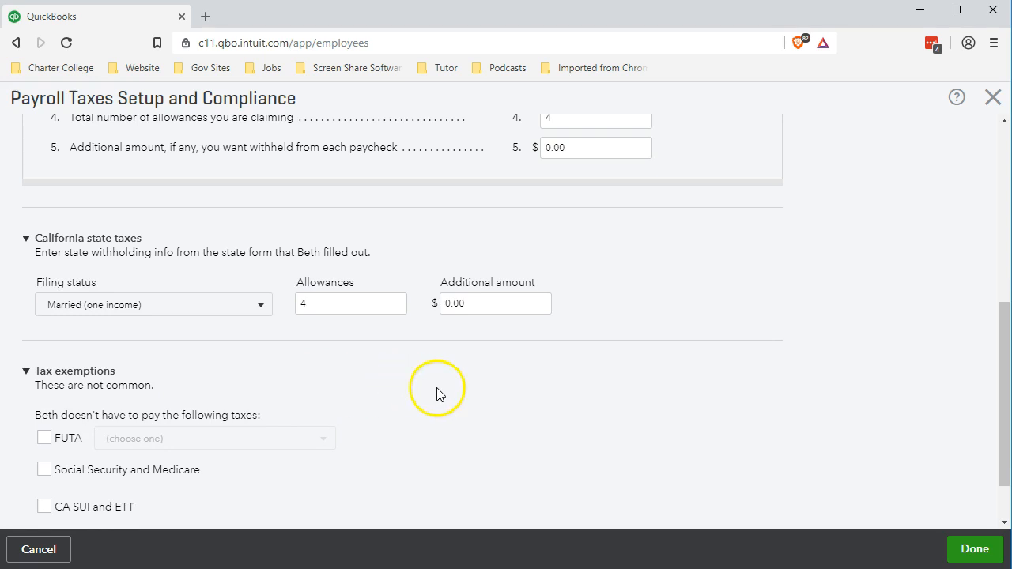
click(971, 549)
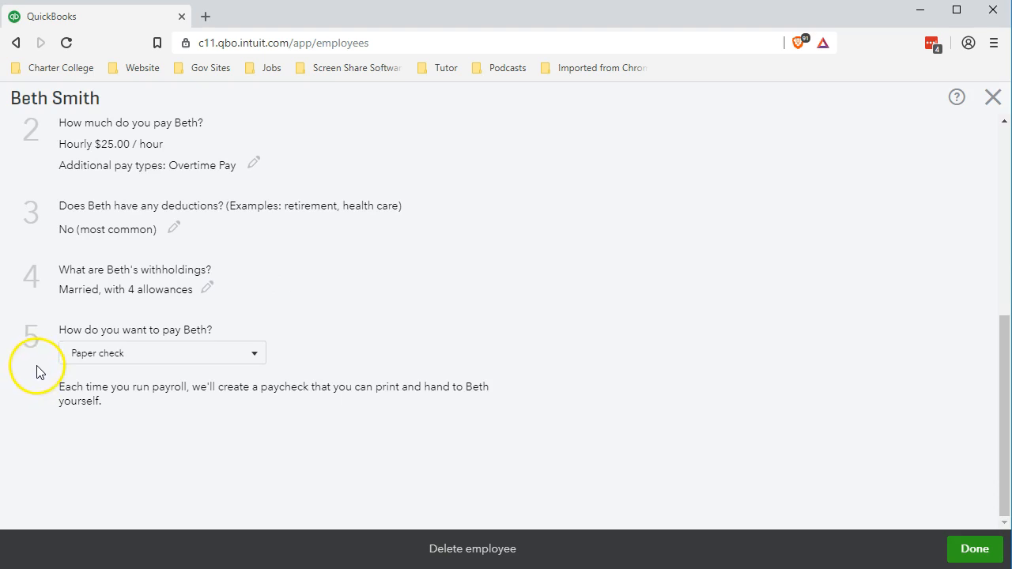
- Keep Paper check as the payment method, finish setup, and reopen the employee record for editing
click(251, 356)
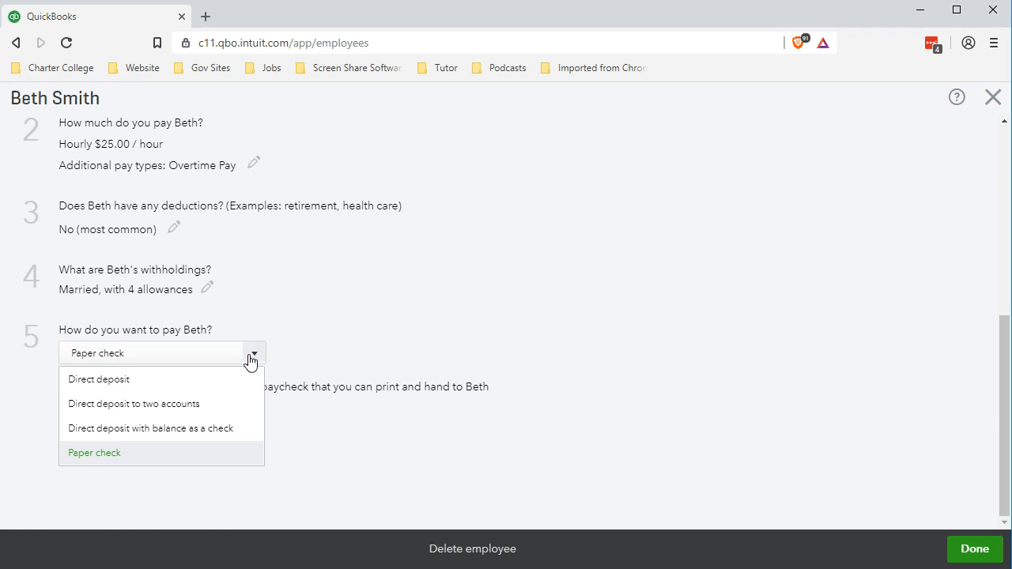
click(250, 356)
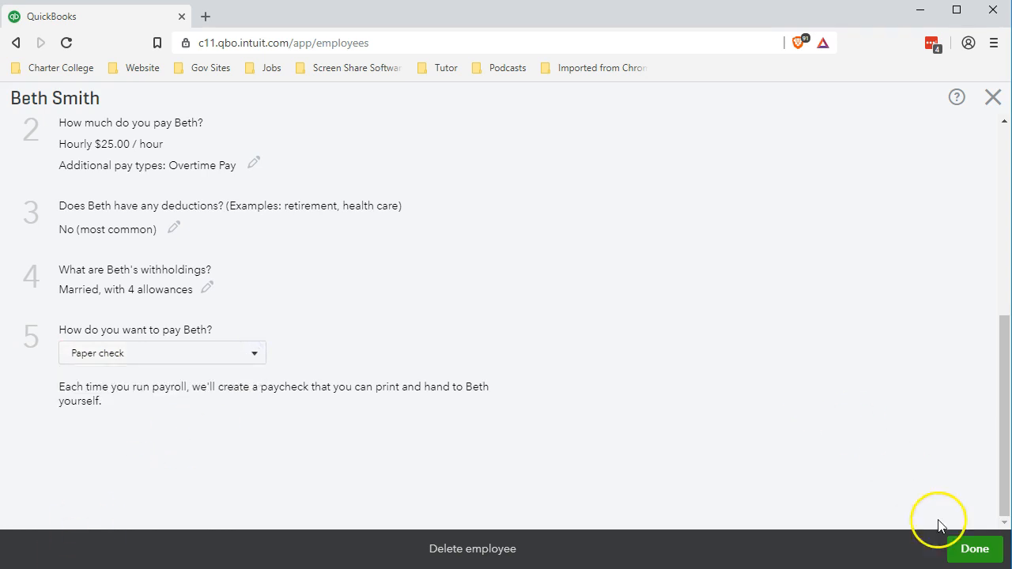
click(960, 558)
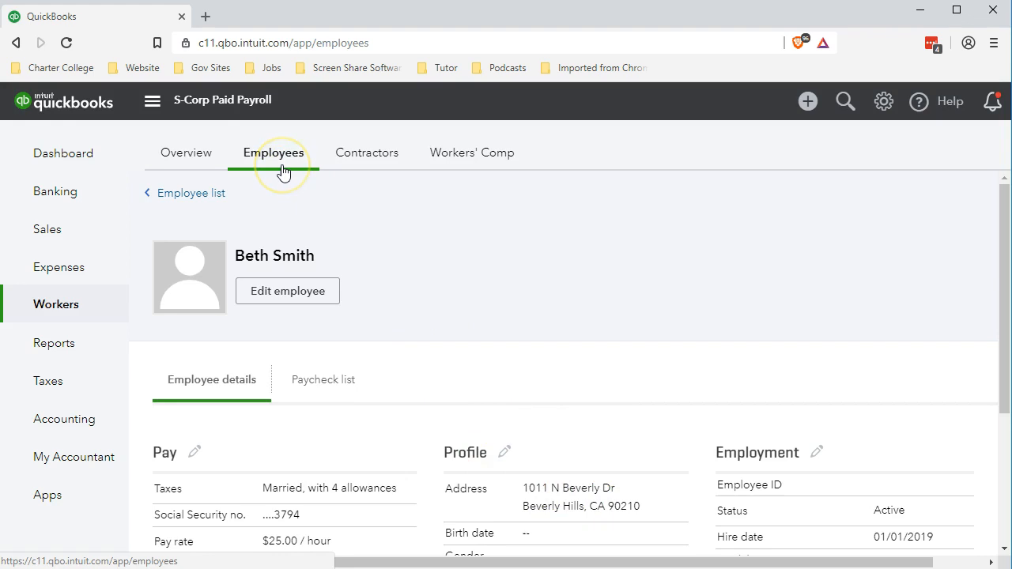
scroll(305, 293, down, 2)
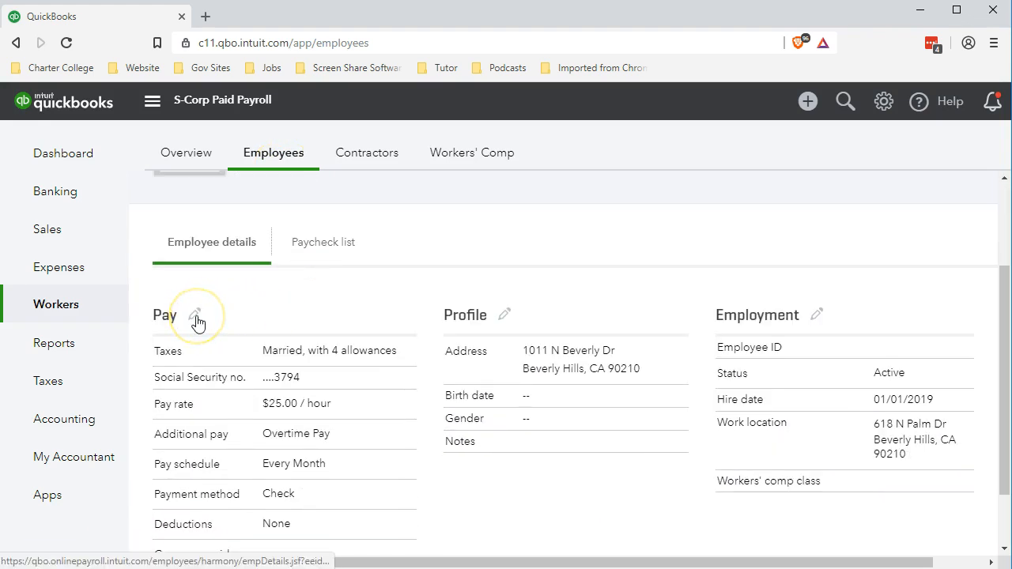
click(197, 317)
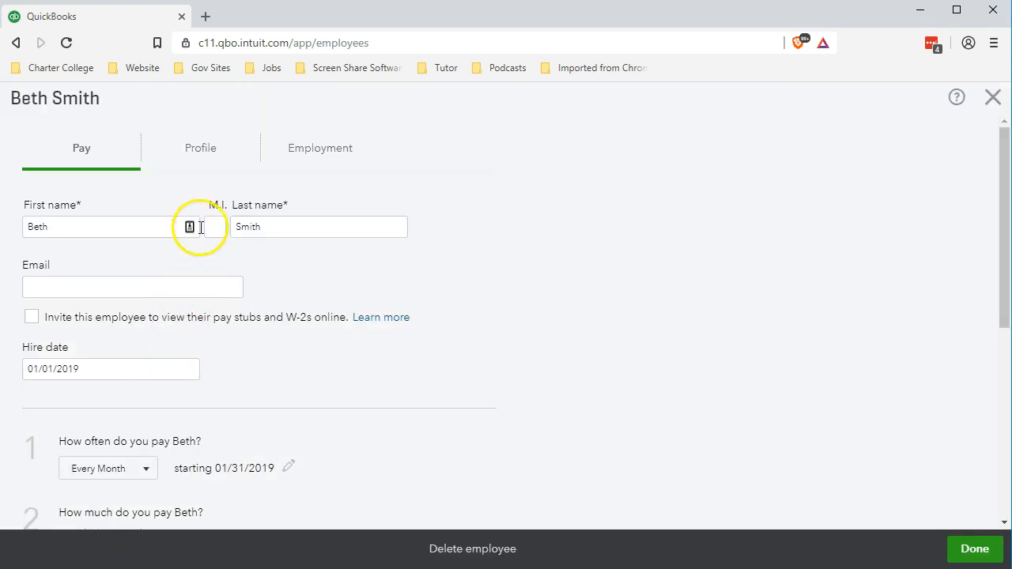
click(202, 155)
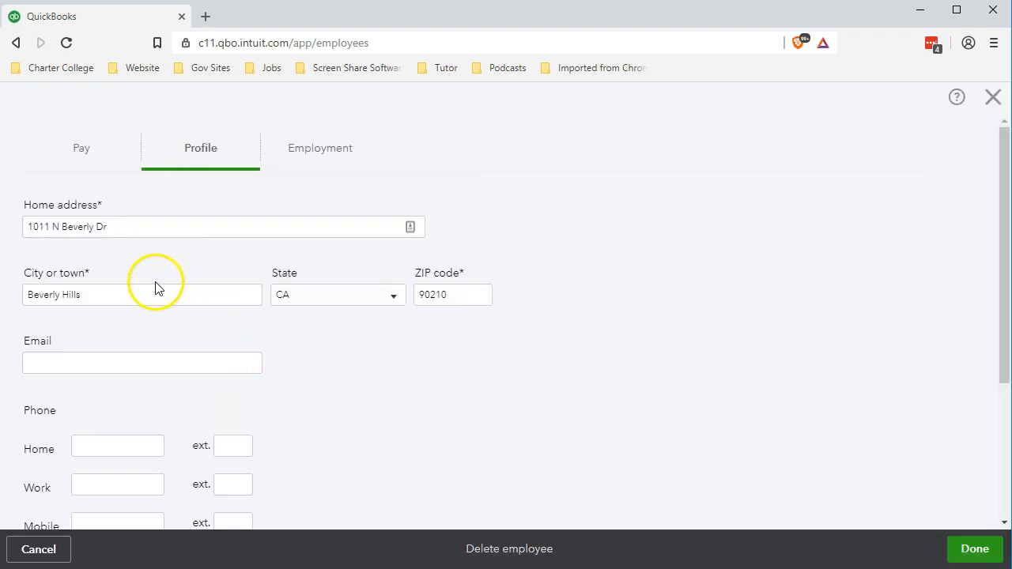
scroll(147, 334, down, 1)
scroll(346, 331, down, 1)
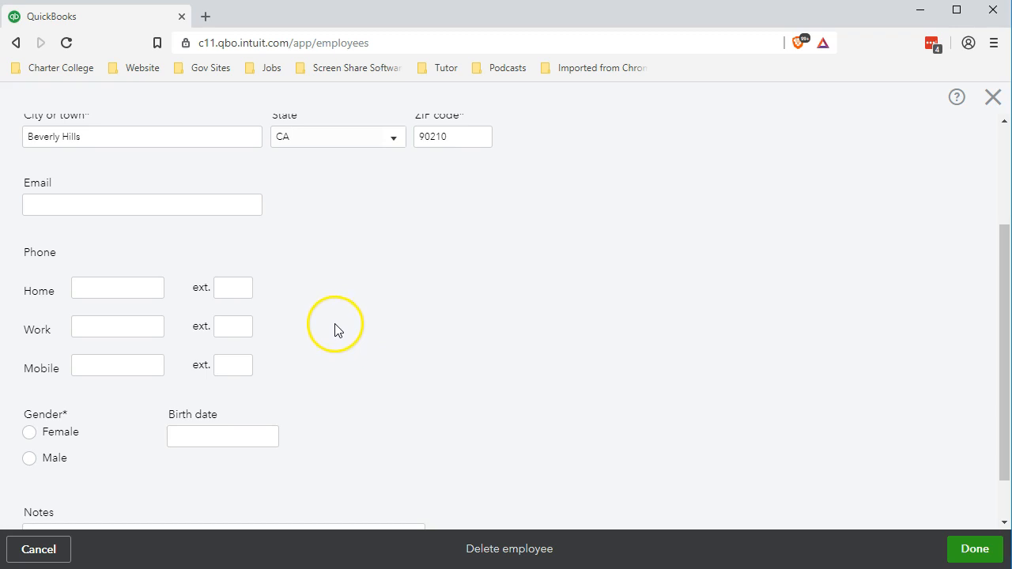
scroll(334, 330, down, 1)
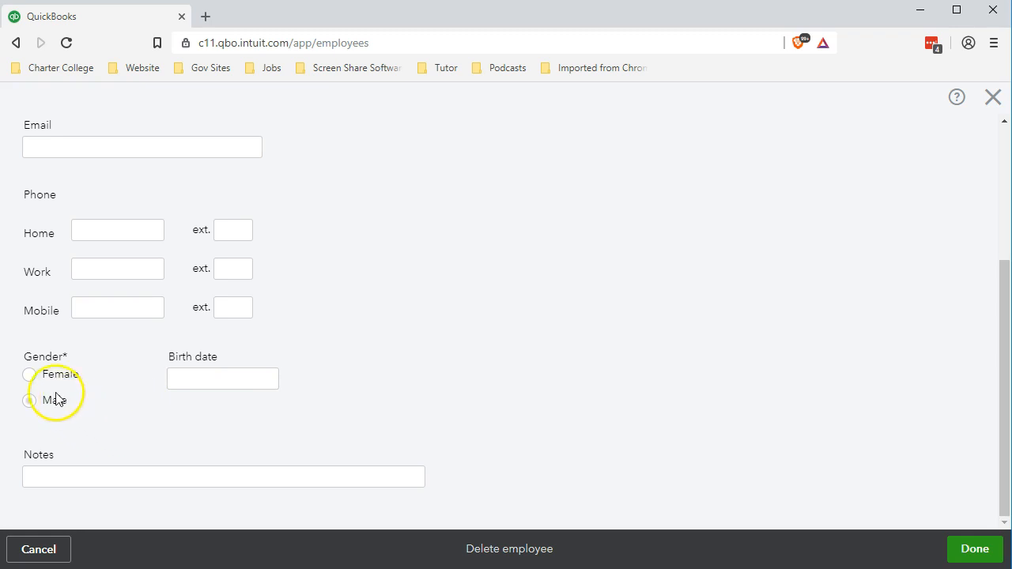
click(30, 375)
click(171, 383)
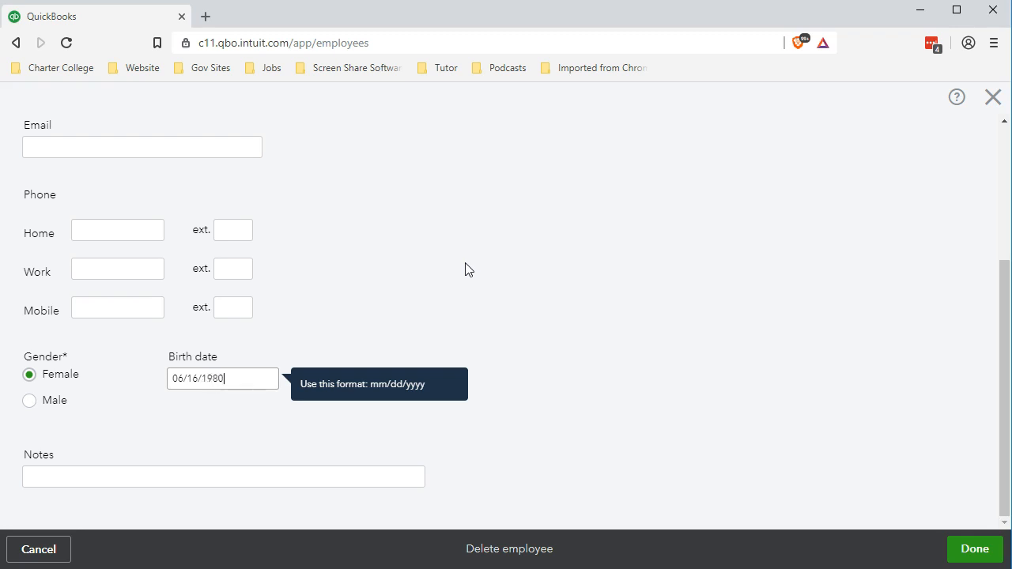
click(465, 269)
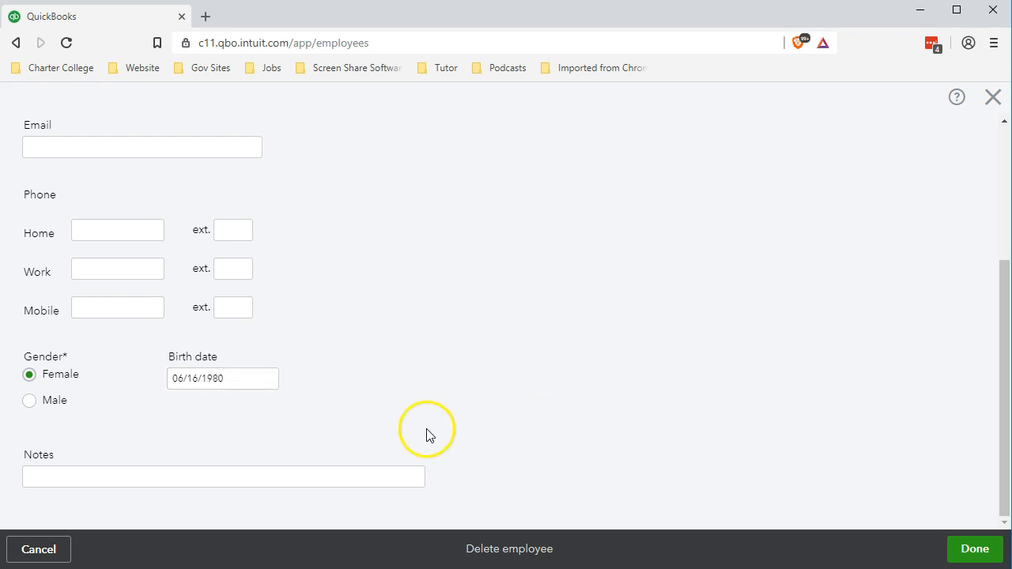
click(229, 476)
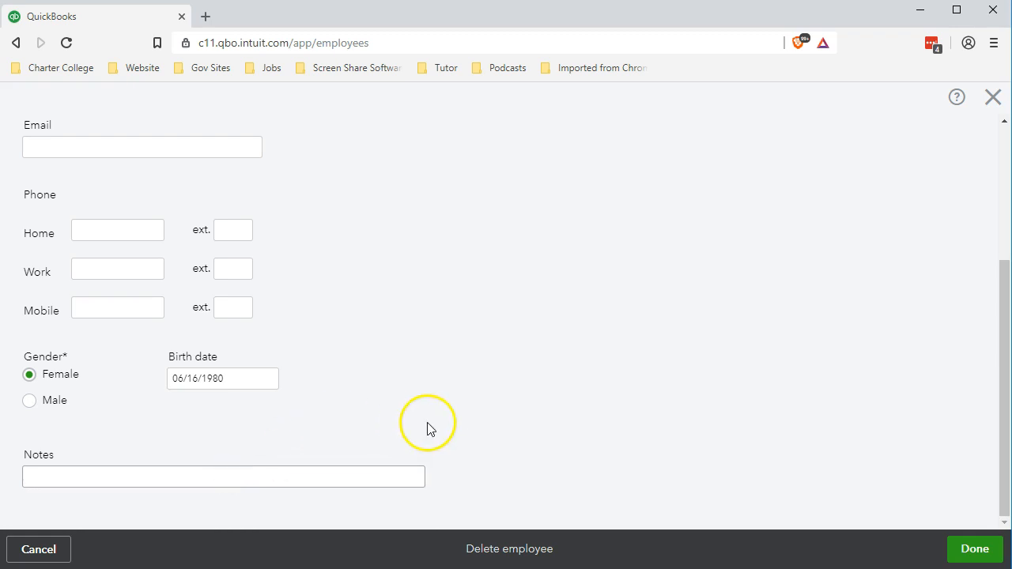
scroll(426, 429, up, 3)
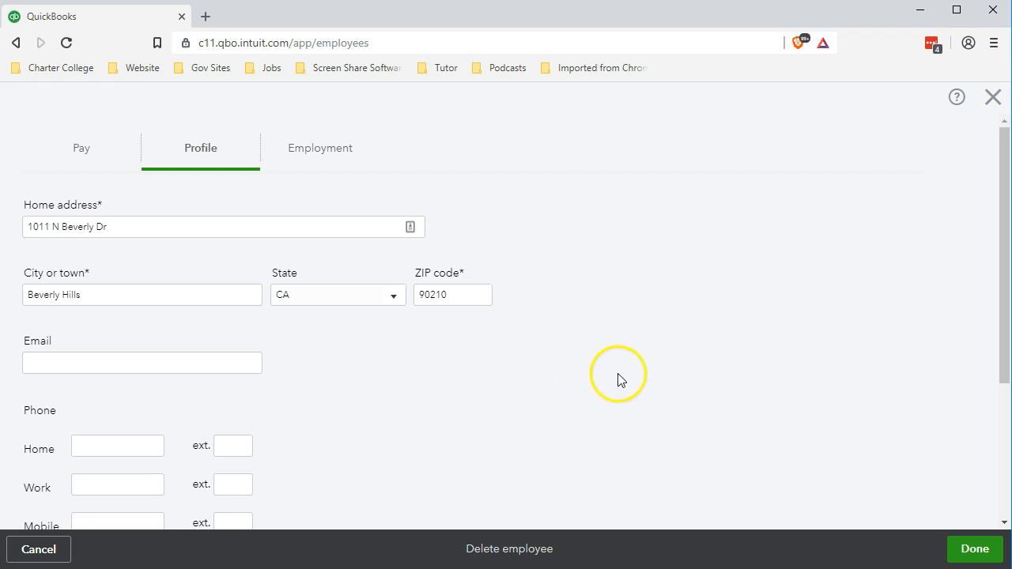
click(973, 549)
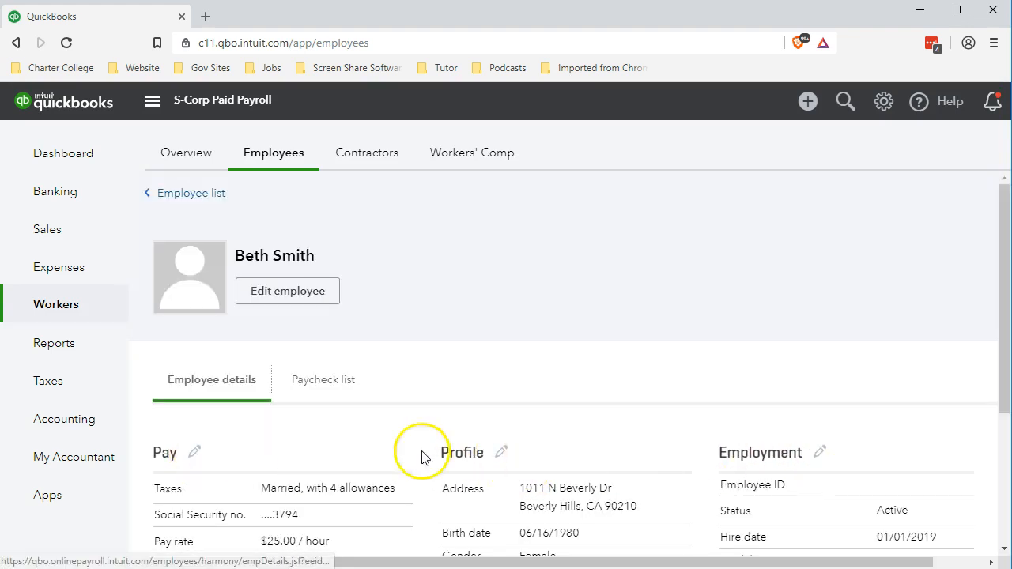
- Reopen the employee for editing on the Employment tab, keeping the status Active
click(196, 455)
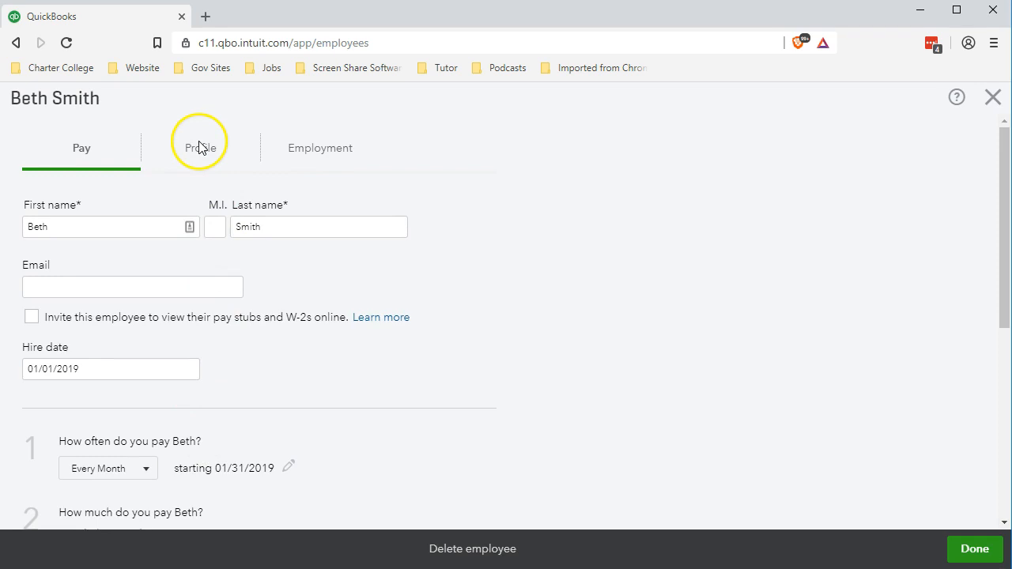
click(294, 156)
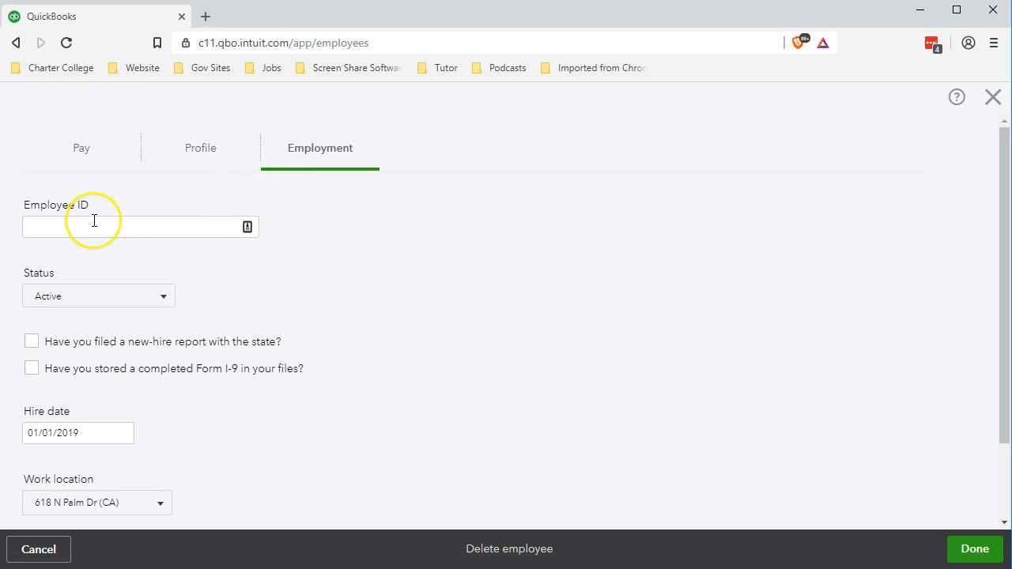
scroll(281, 338, down, 1)
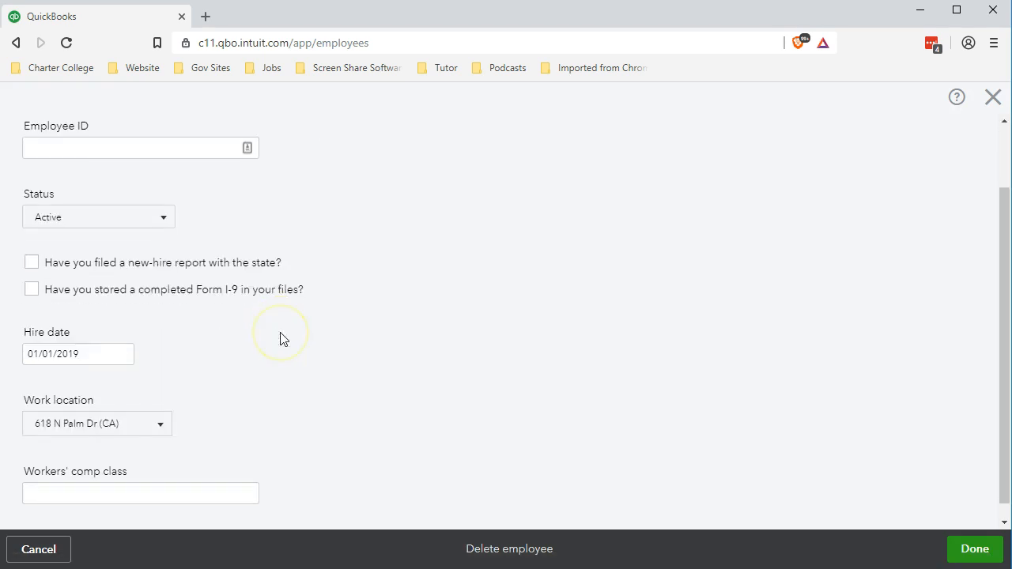
click(162, 216)
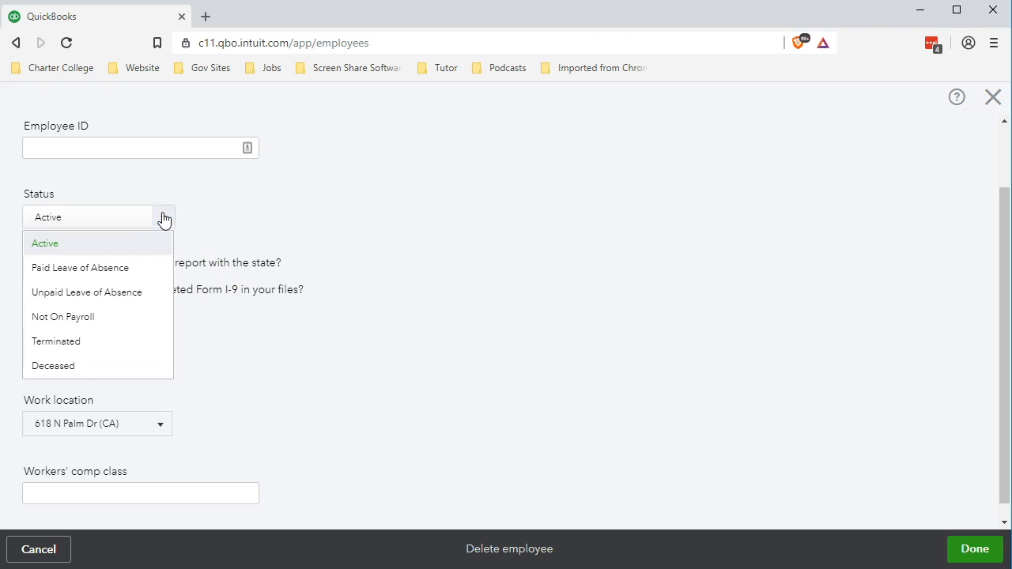
click(163, 218)
click(163, 218)
click(163, 218)
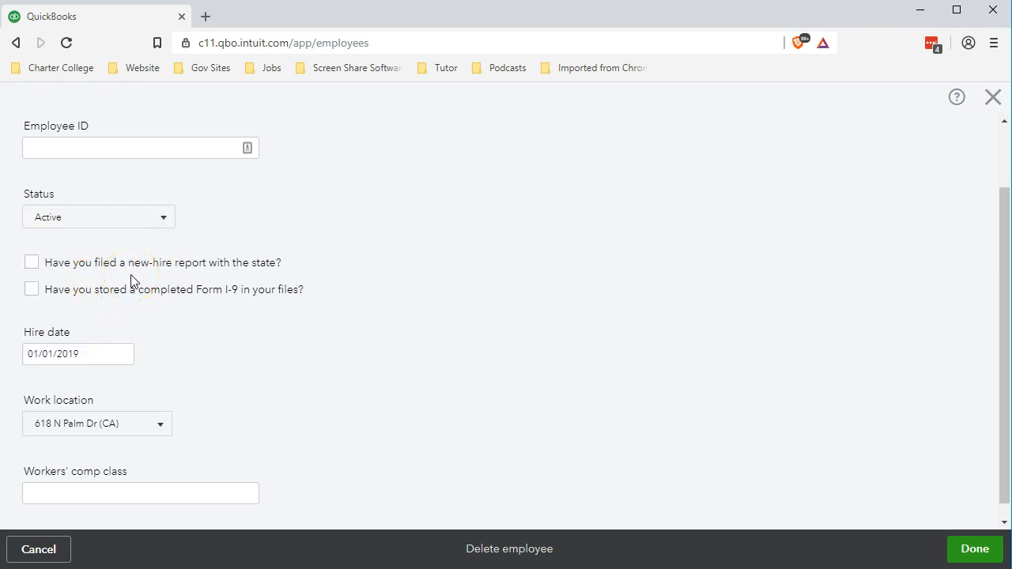
- Tick the new-hire report and Form I-9 boxes, keep the work location, and save
click(31, 264)
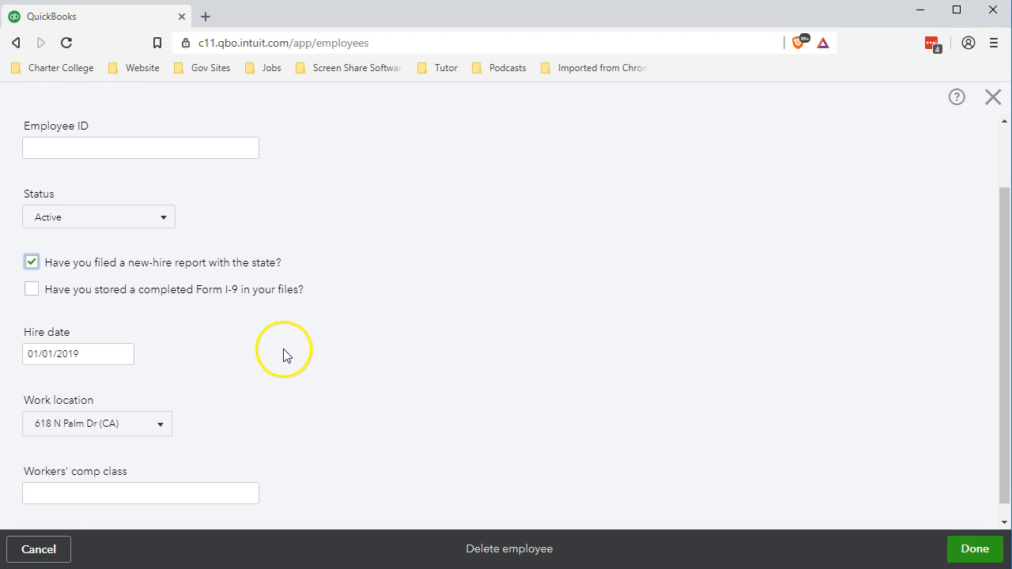
click(31, 290)
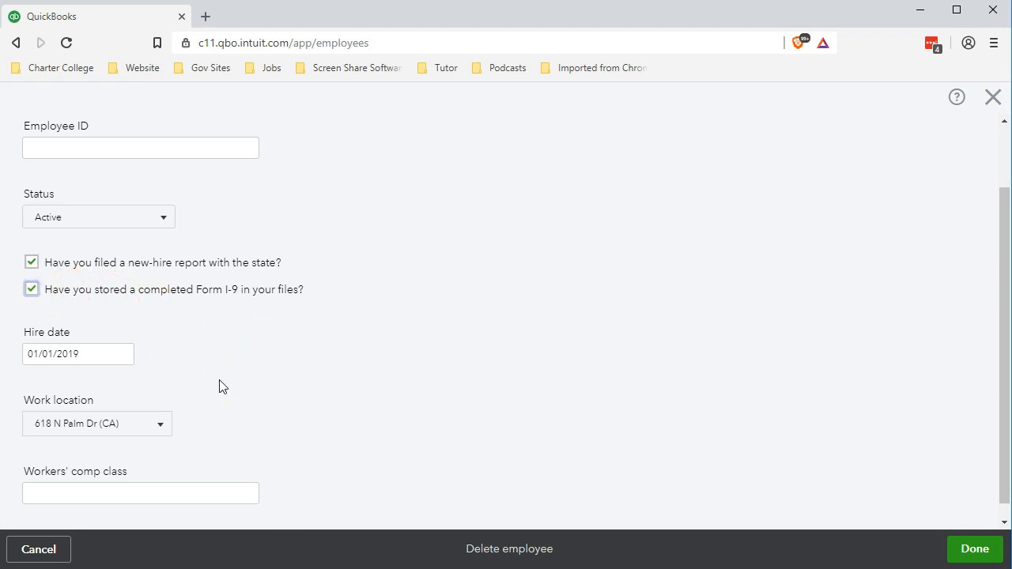
scroll(220, 387, down, 1)
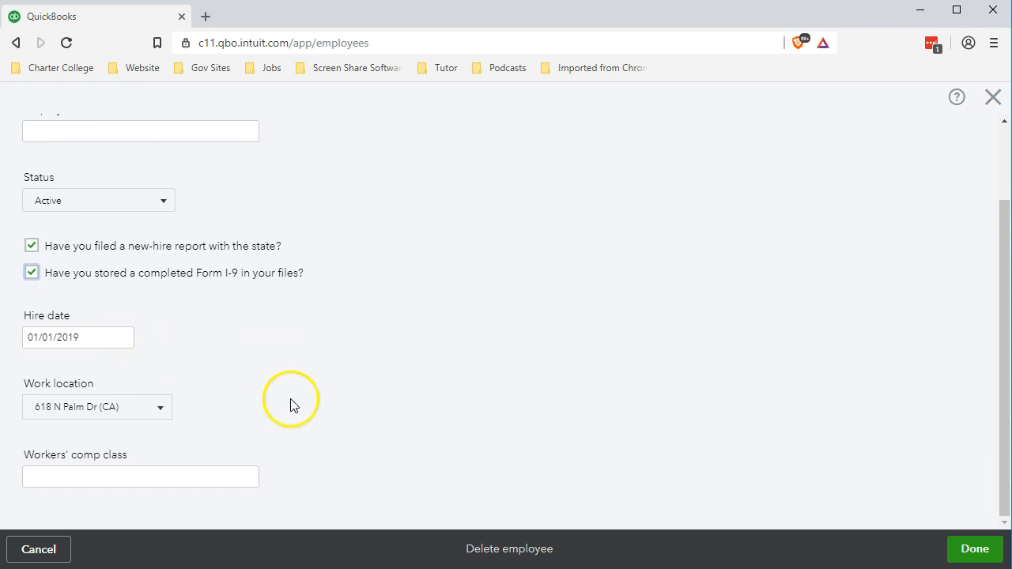
click(161, 410)
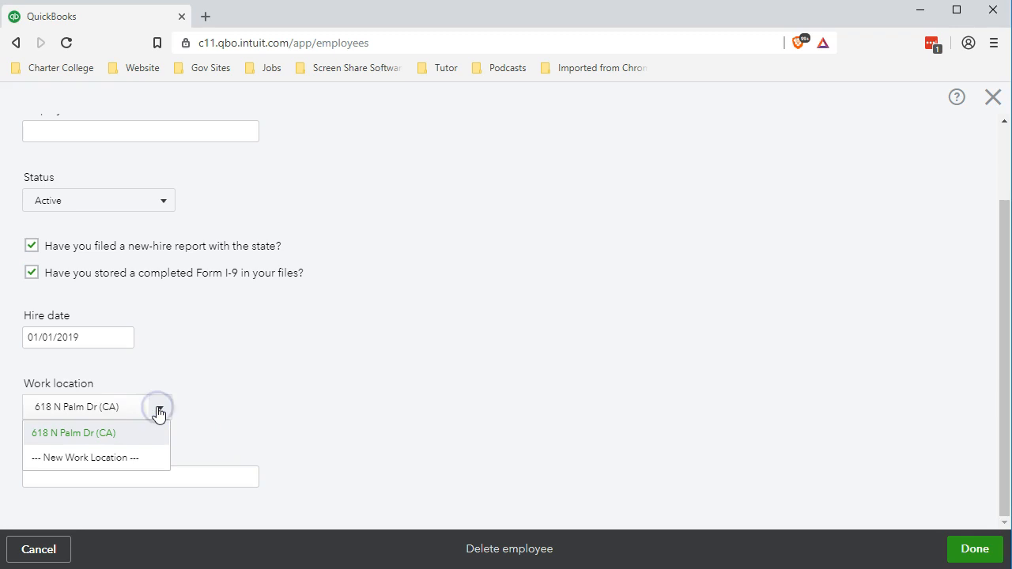
click(161, 409)
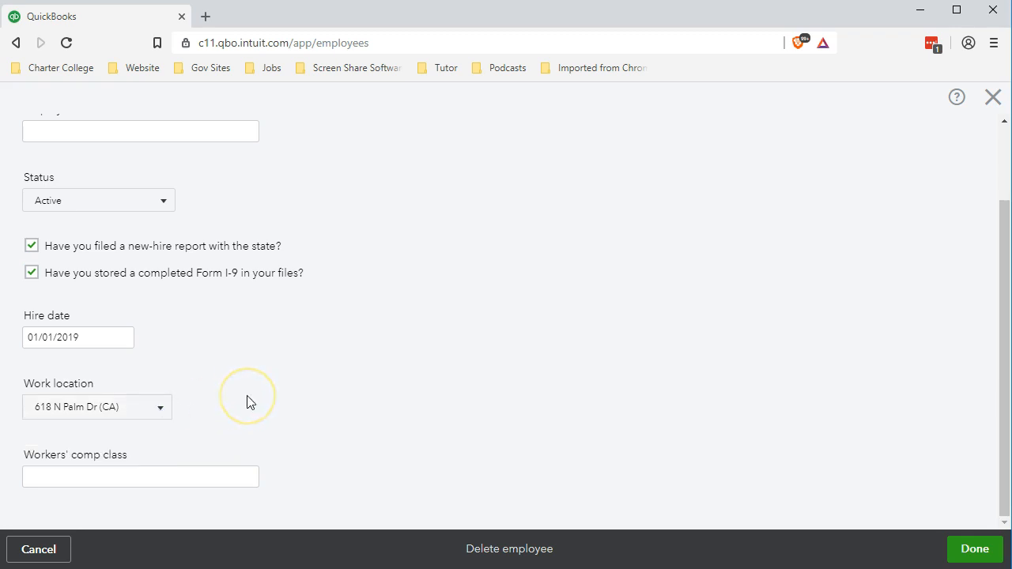
click(230, 475)
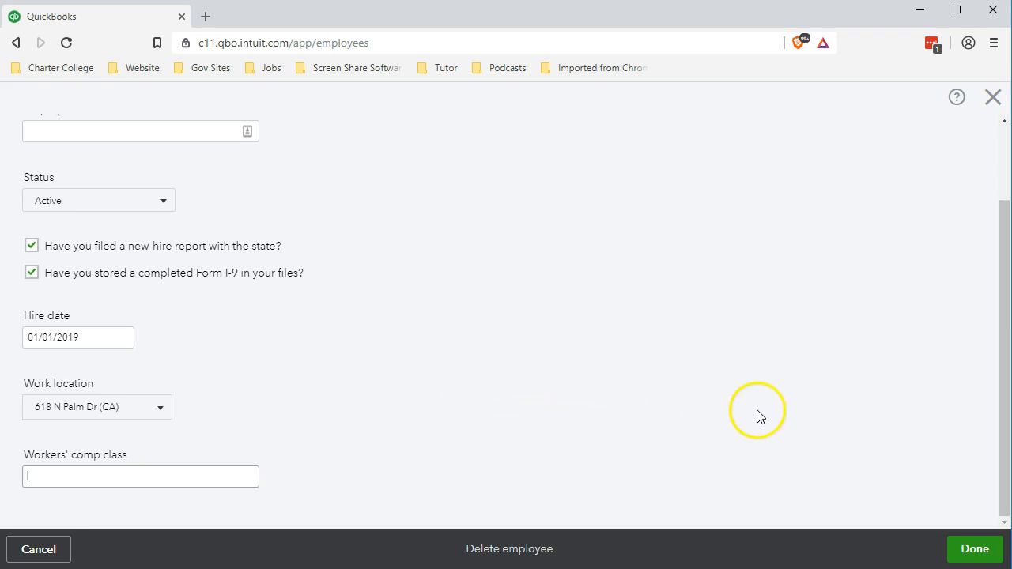
click(966, 552)
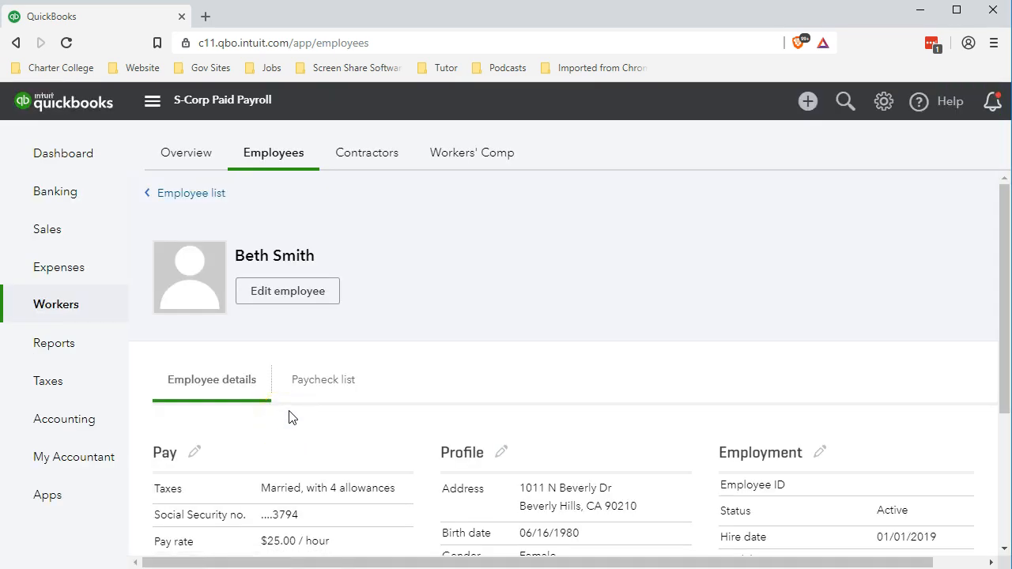
- Open the other existing employee's pay setup to review their Bank 401(k), Dental Provider and Eye Provider deductions
click(182, 194)
scroll(305, 329, down, 3)
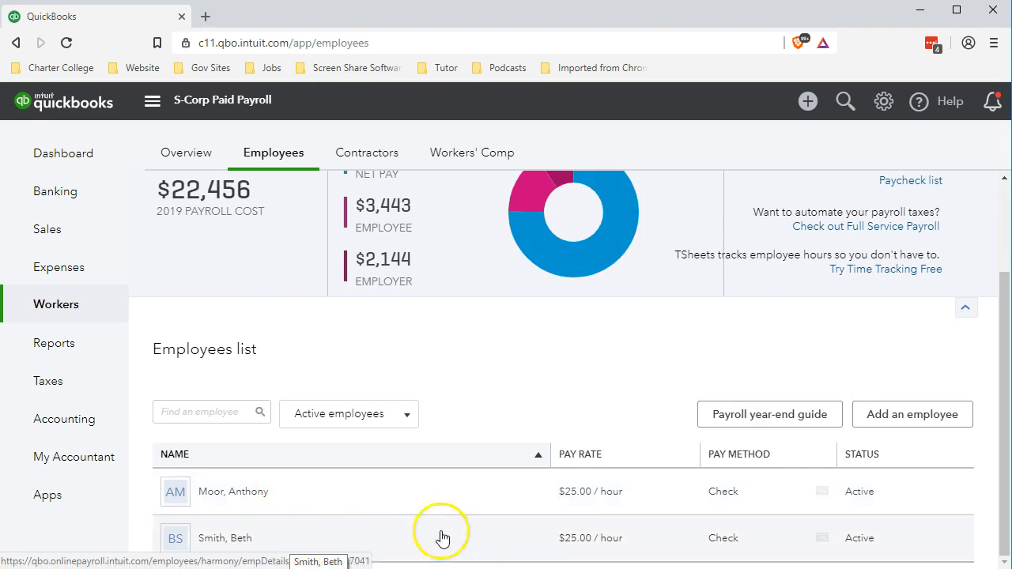
click(244, 492)
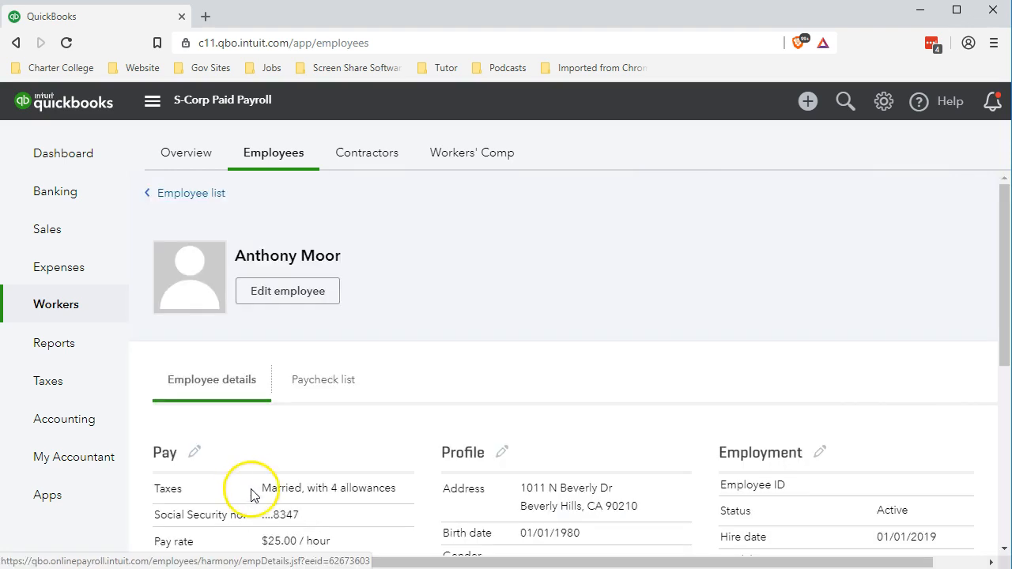
scroll(253, 485, down, 2)
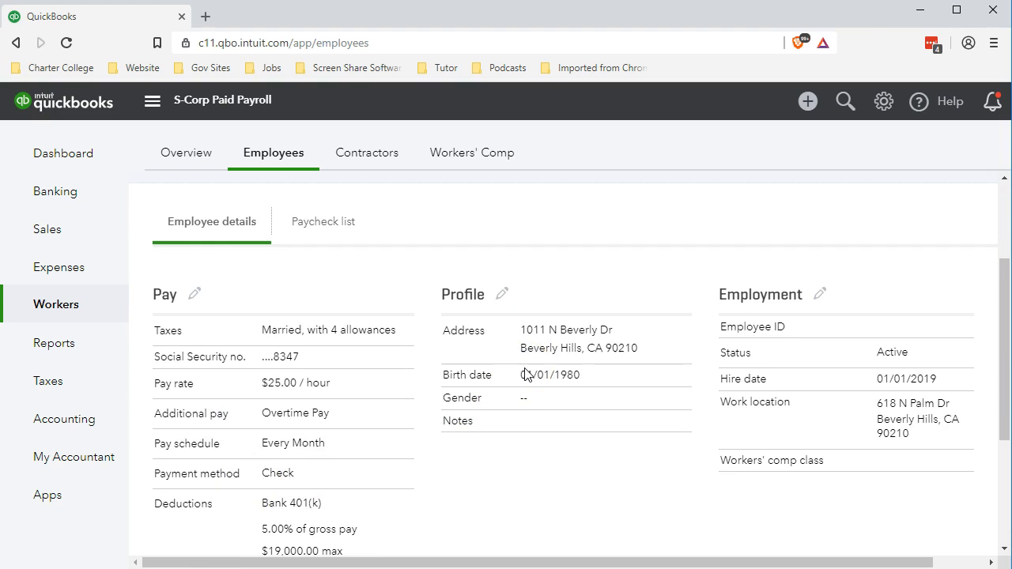
click(195, 294)
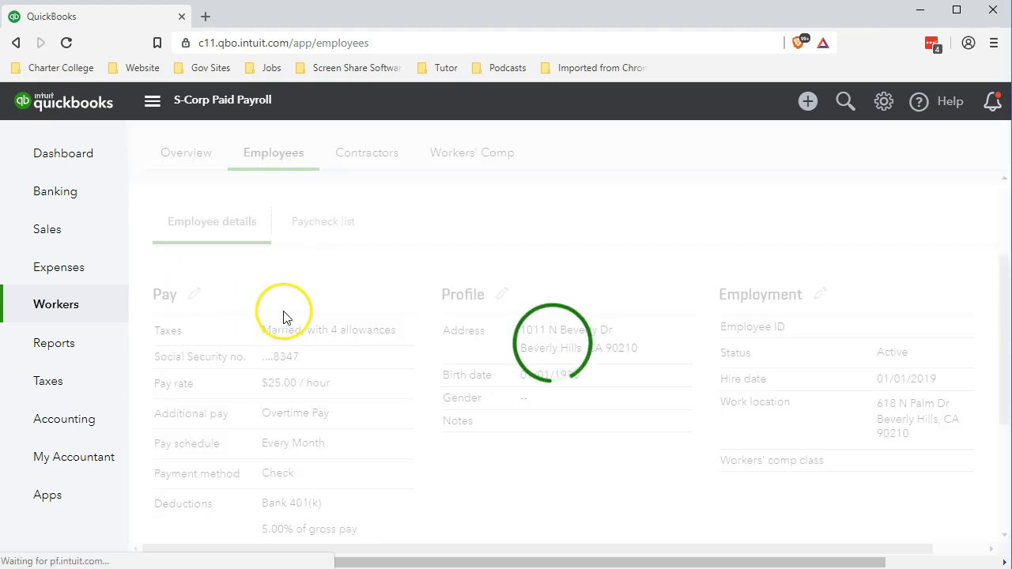
scroll(284, 343, down, 5)
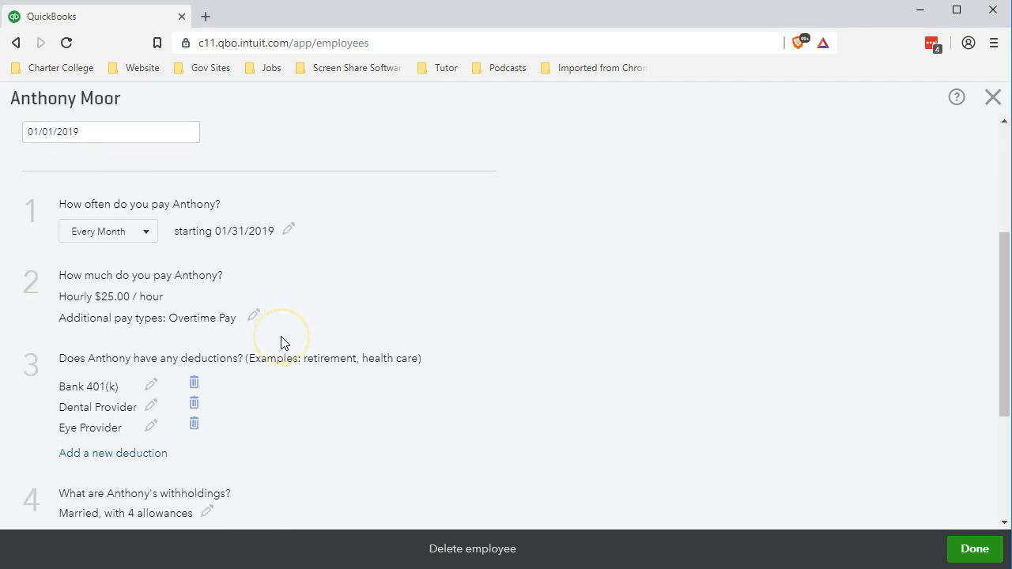